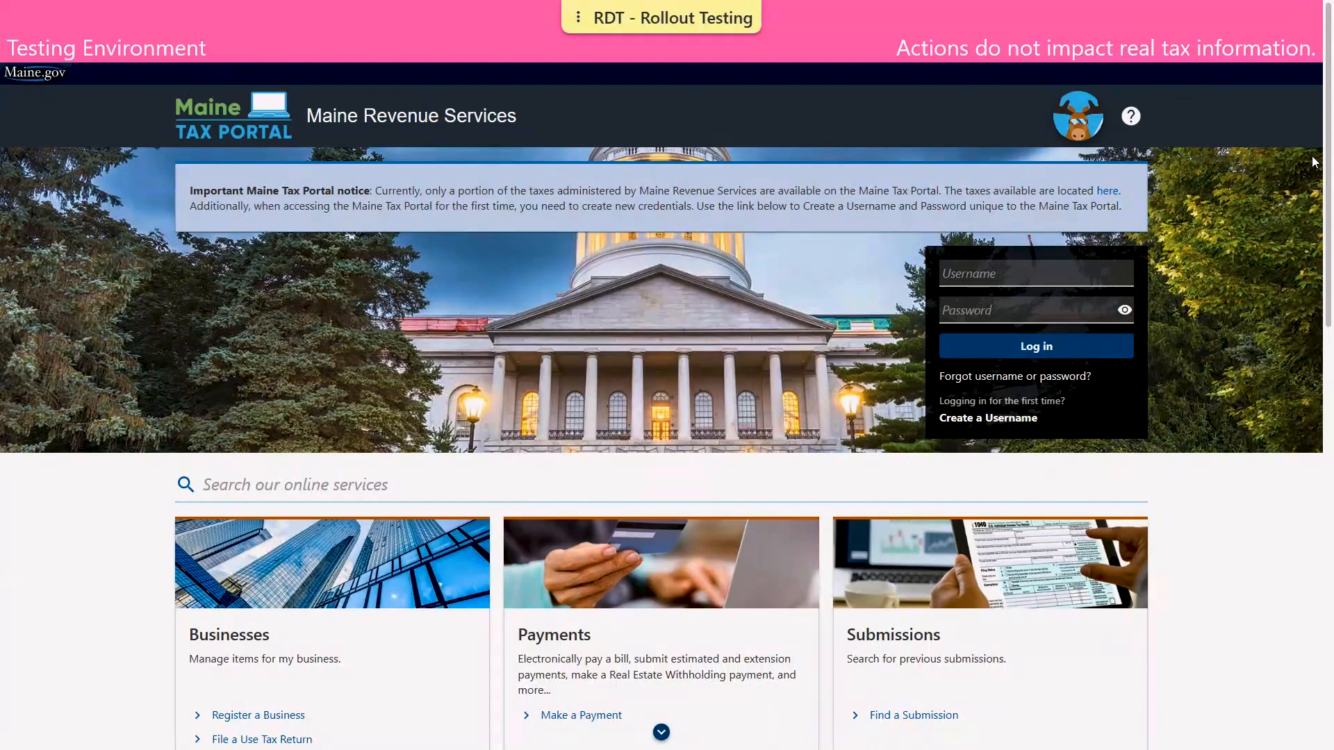
- Scroll down to the Businesses card and open its Exemptions link
scroll(1314, 162, "down", 4)
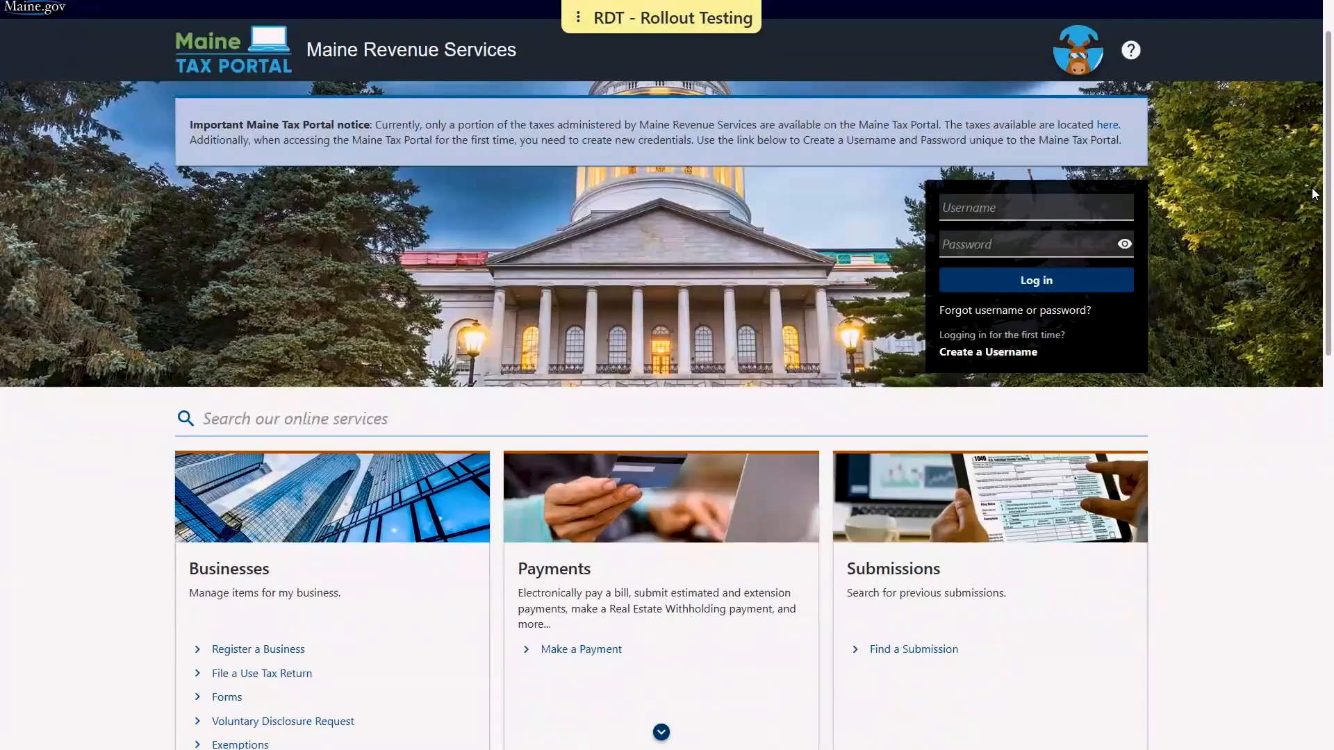
scroll(1310, 288, "down", 1)
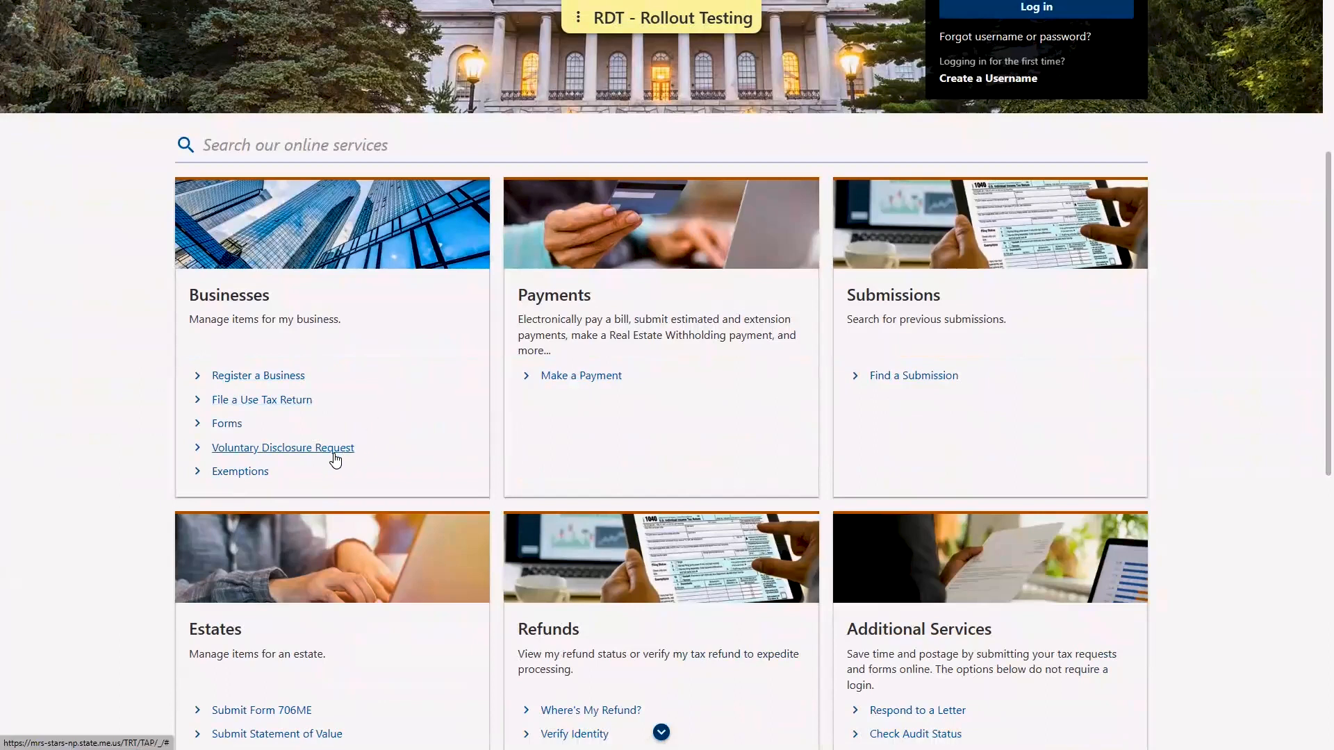
left_click(293, 464)
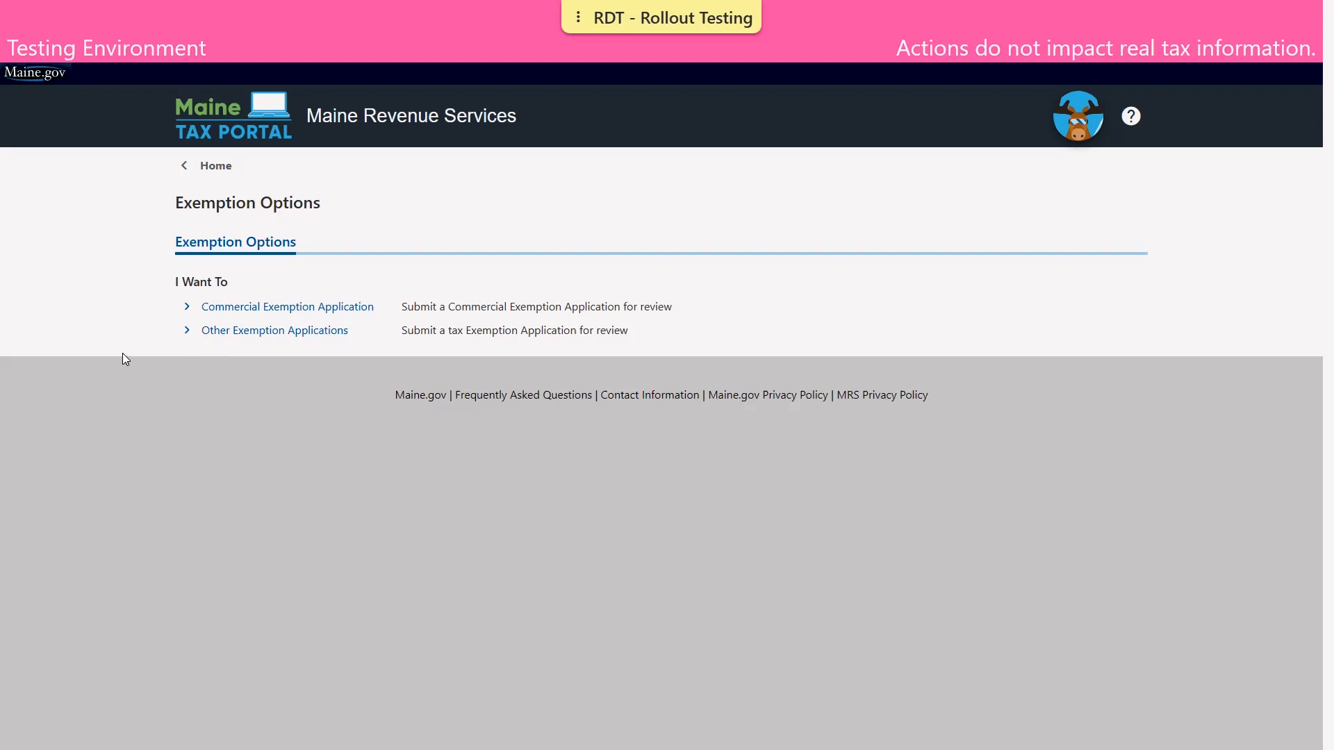
- Start a Commercial Exemption Application with Commercial Agricultural Production as the exemption type and continue
left_click(300, 308)
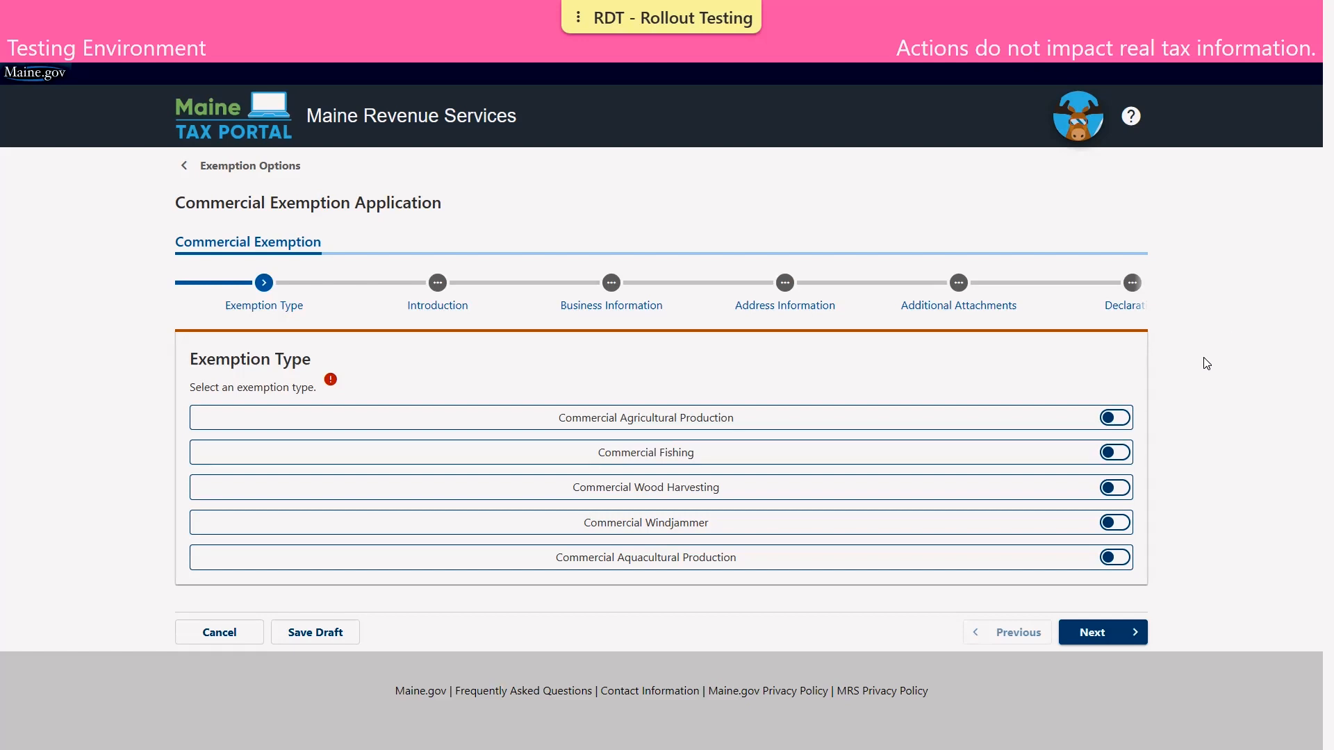
left_click(1114, 418)
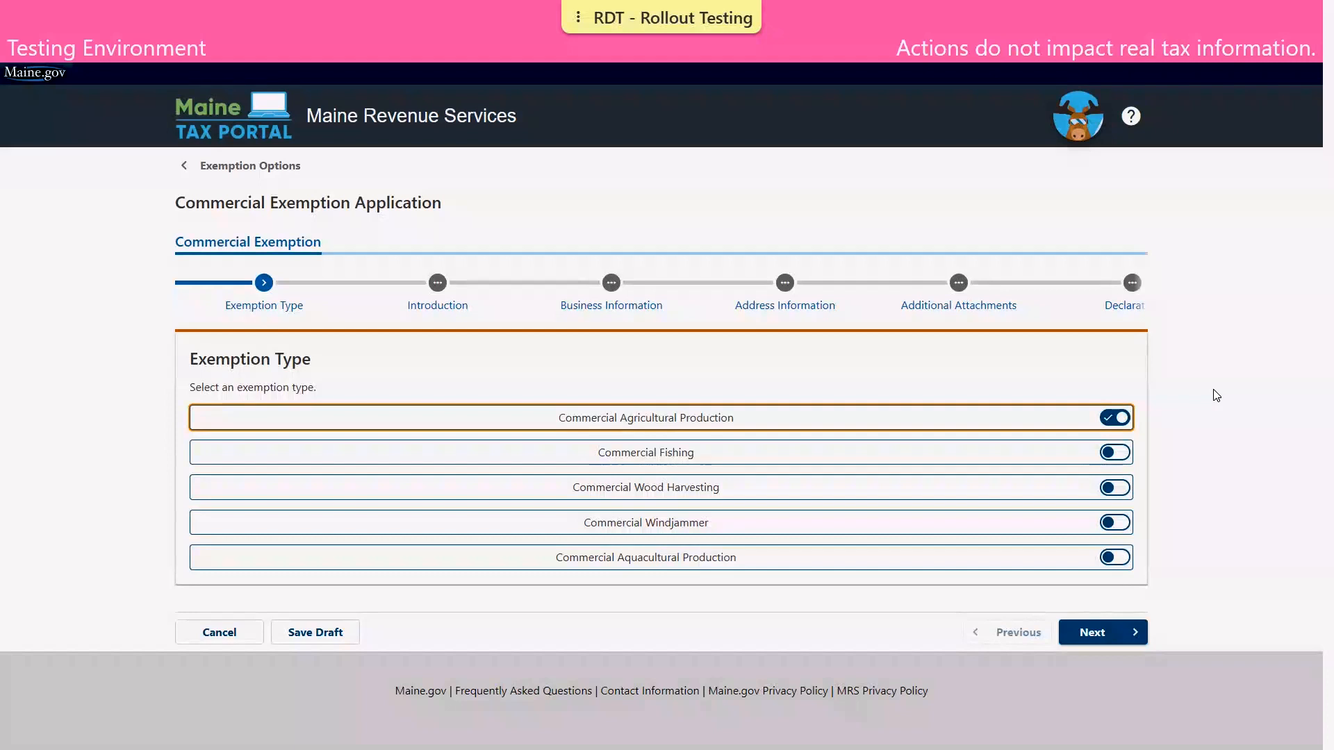
left_click(1103, 632)
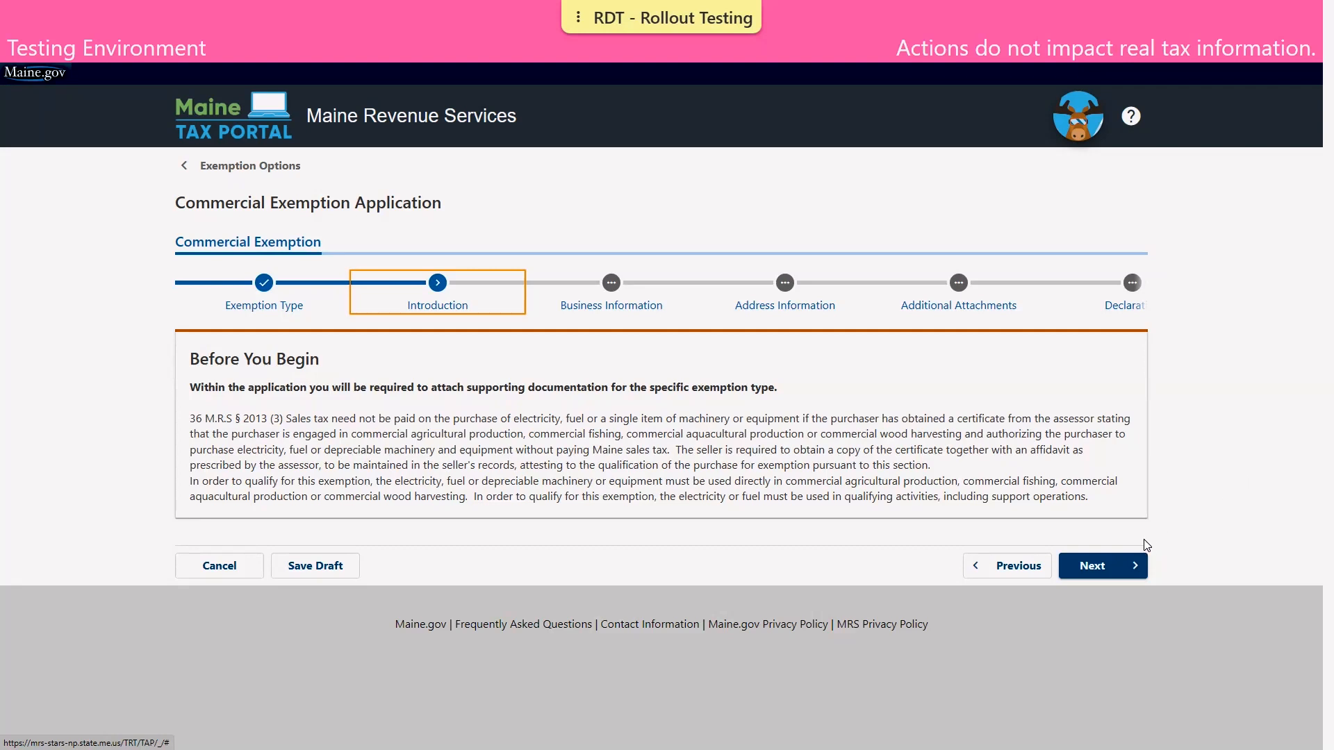
- Go past the Before You Begin introduction to the Business Information form
left_click(1118, 566)
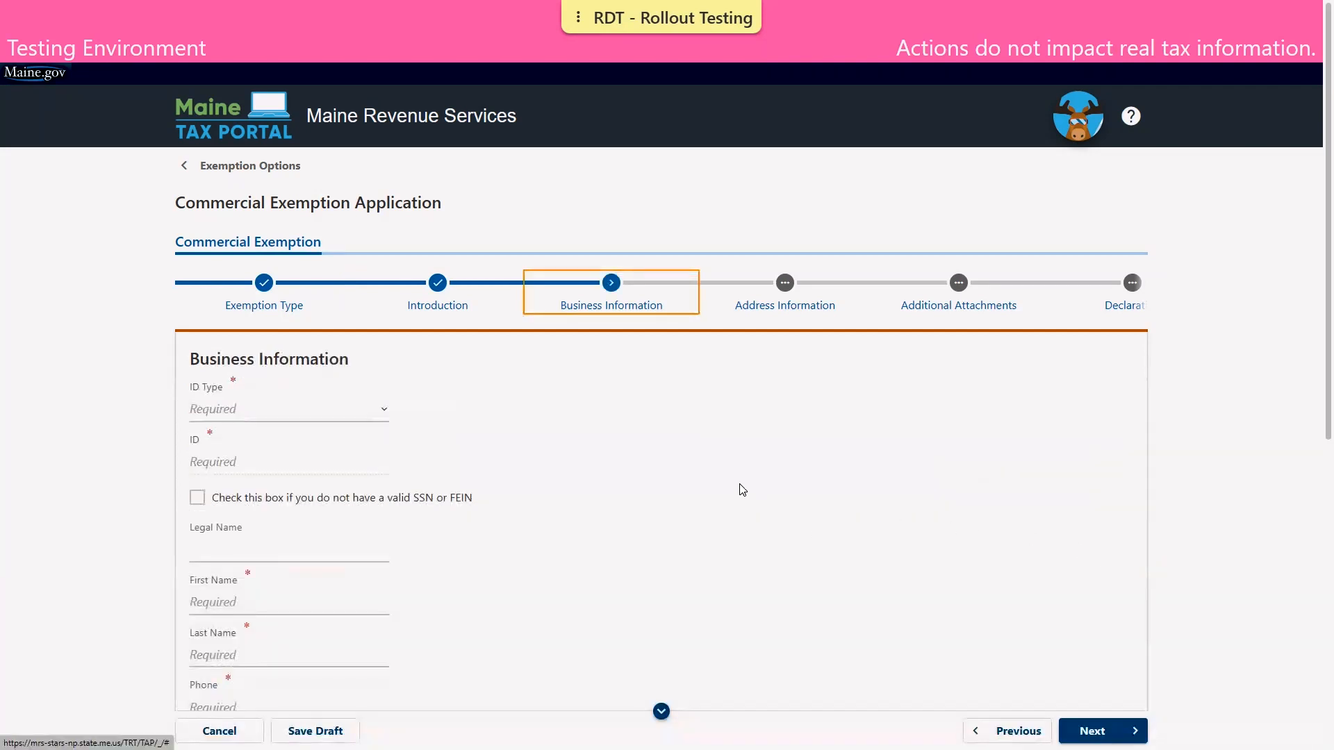
- Choose Social Security Number as the ID type, then enter the SSN and the owner's name
scroll(705, 471, "down", 3)
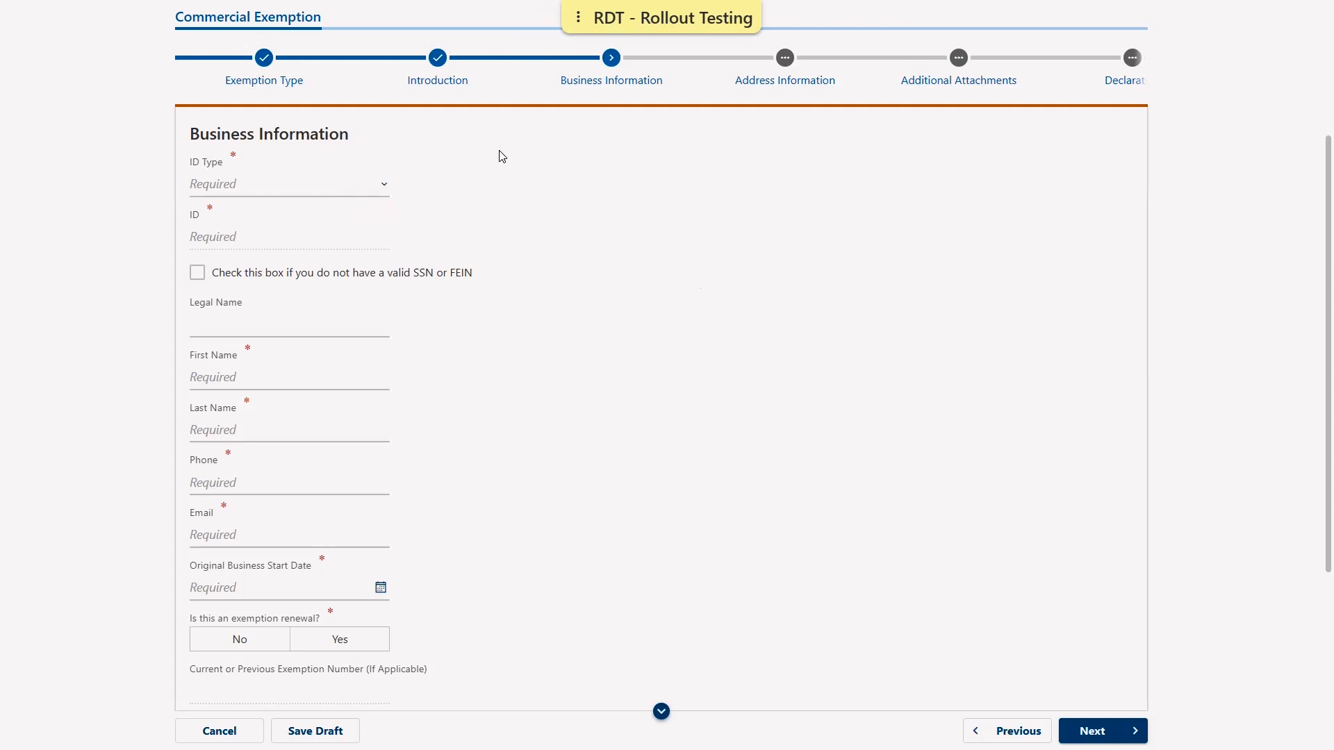
left_click(336, 183)
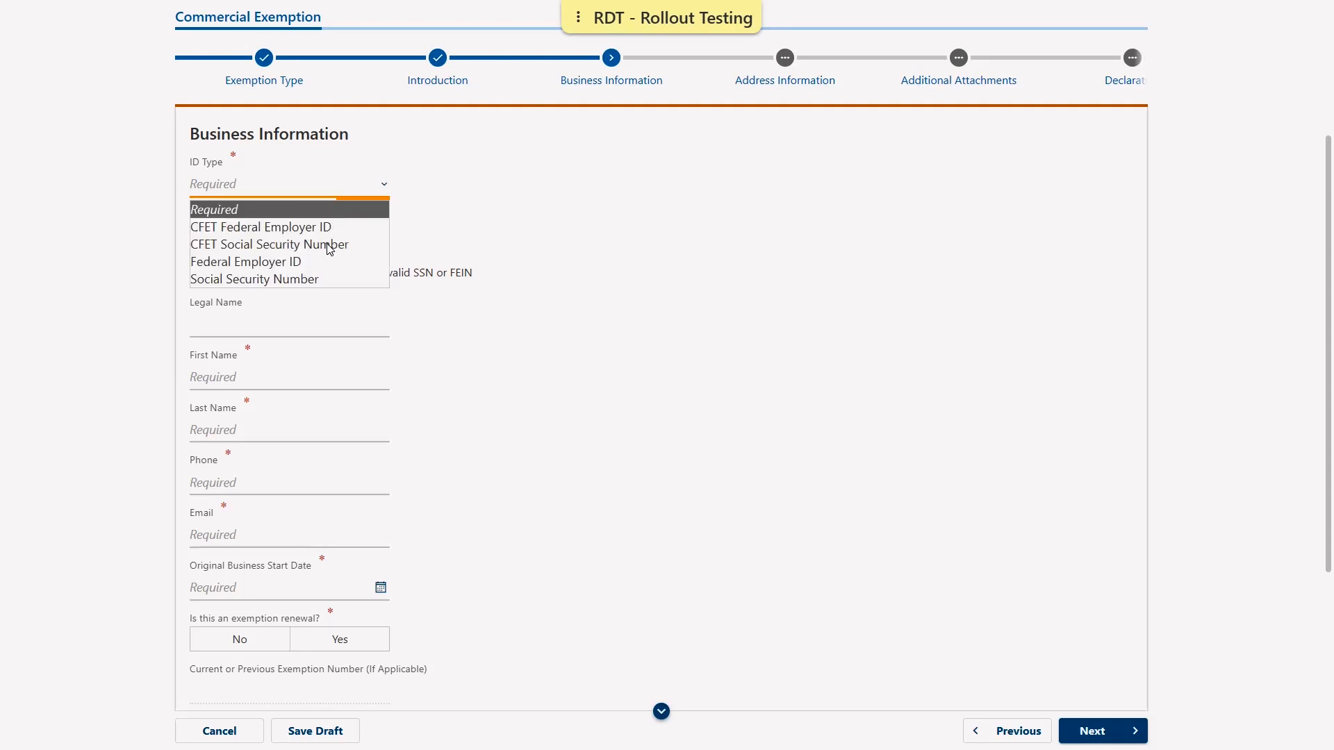
left_click(328, 279)
left_click(300, 236)
type("123-45-6789")
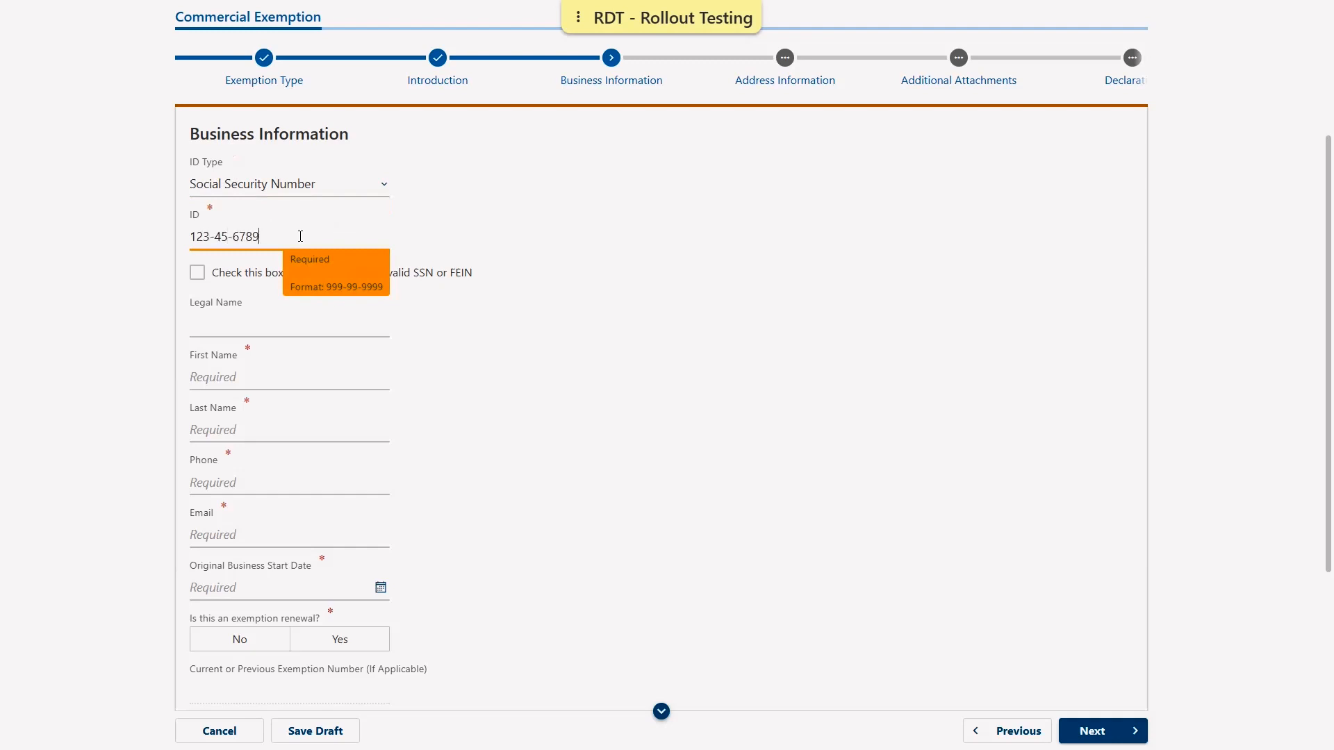
left_click(229, 373)
type("JO")
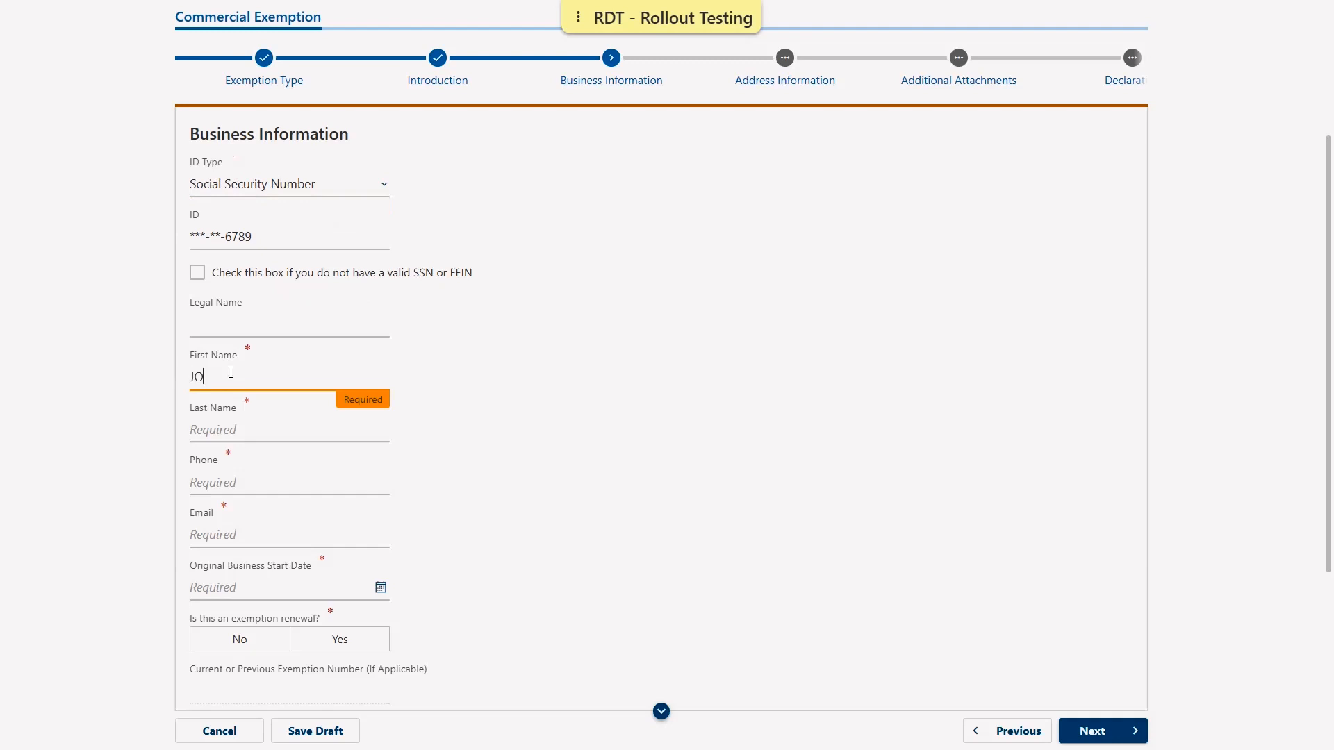
type("HNTAXPAYER")
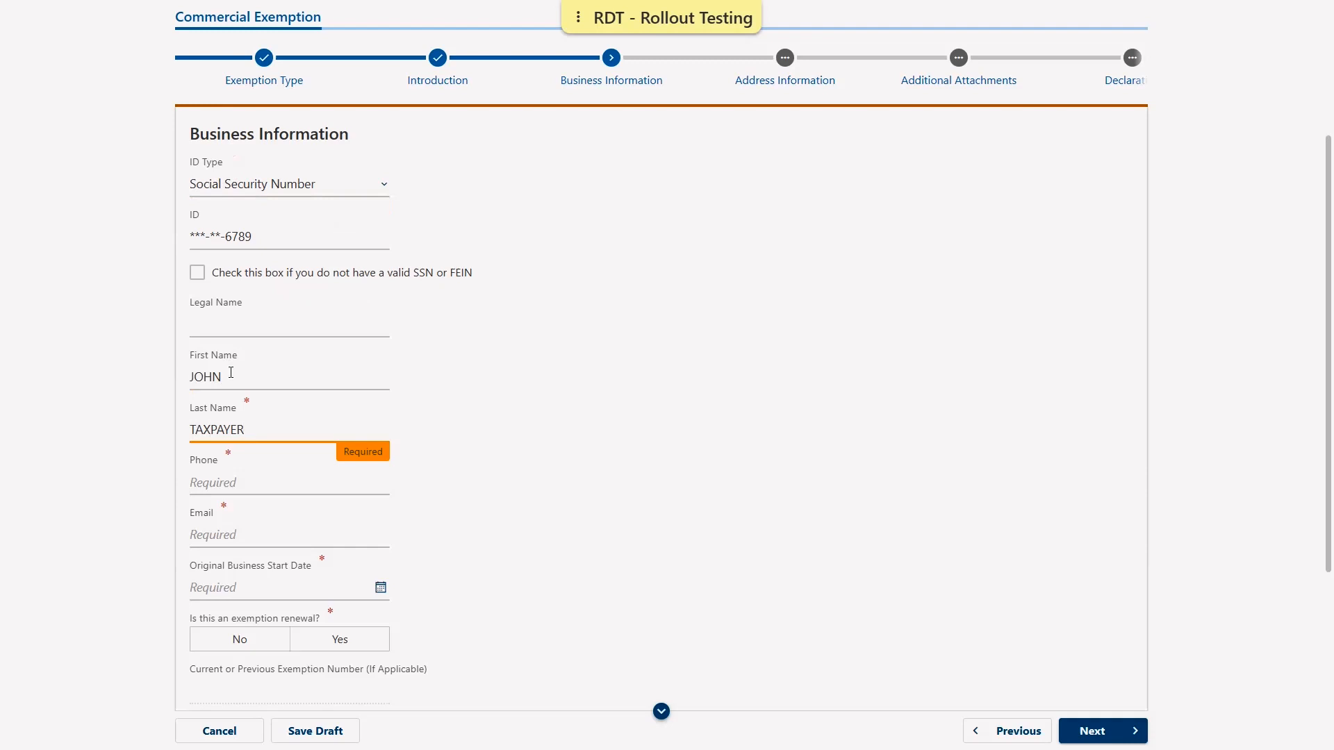
- Enter the phone number and e-mail, set start date 01-Jan-2021, and answer No to renewal
key("Tab")
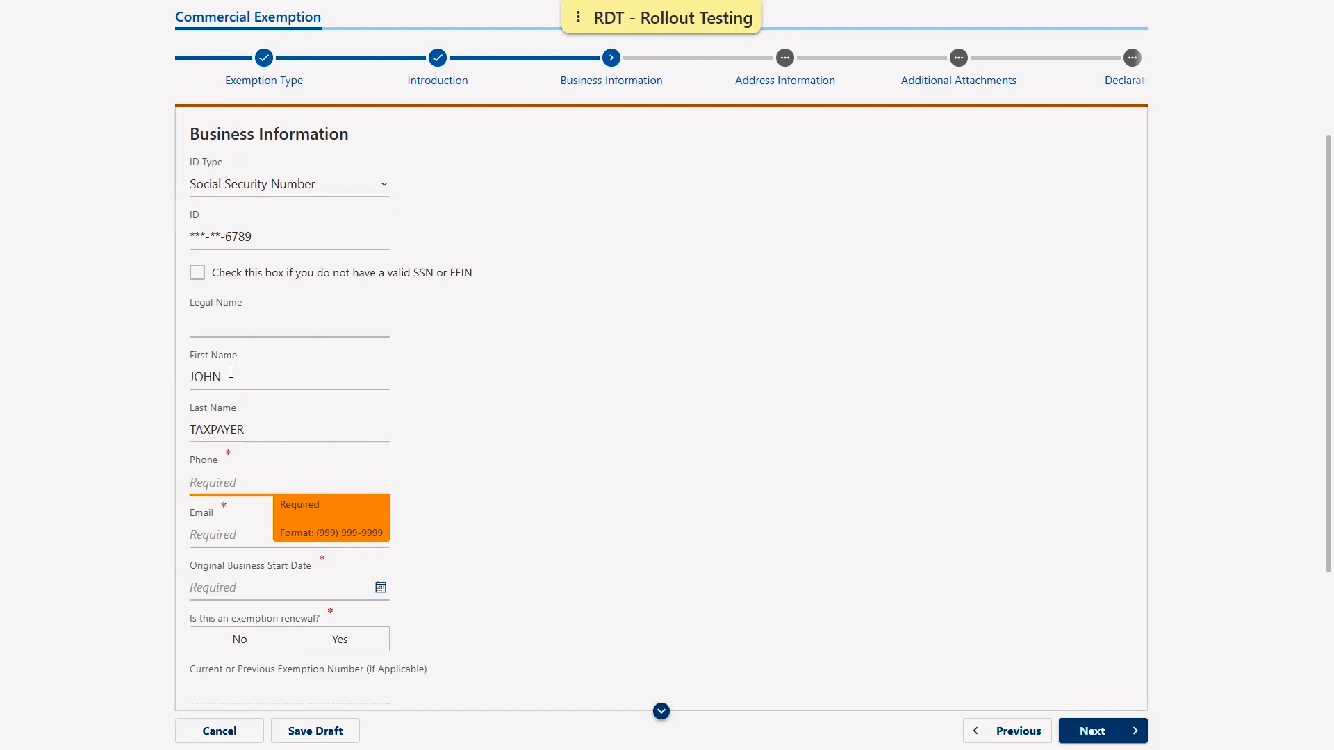
left_click(235, 535)
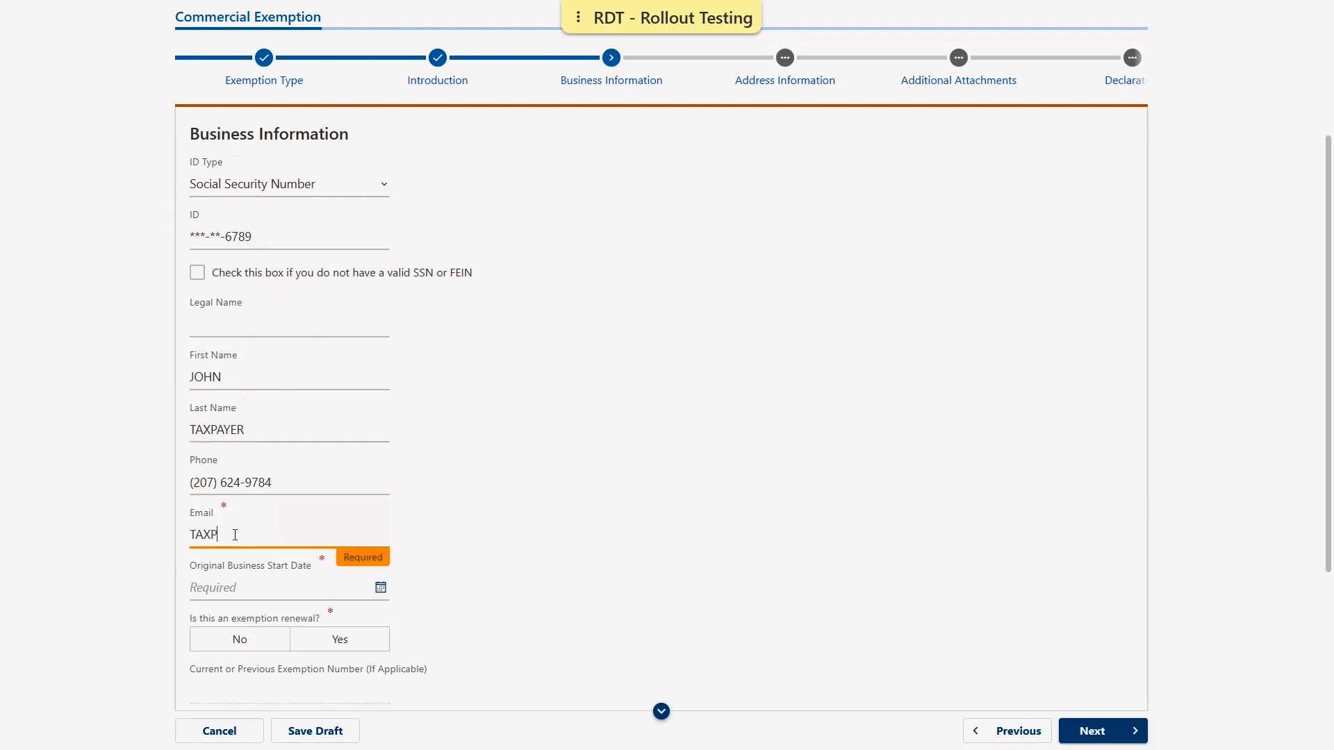
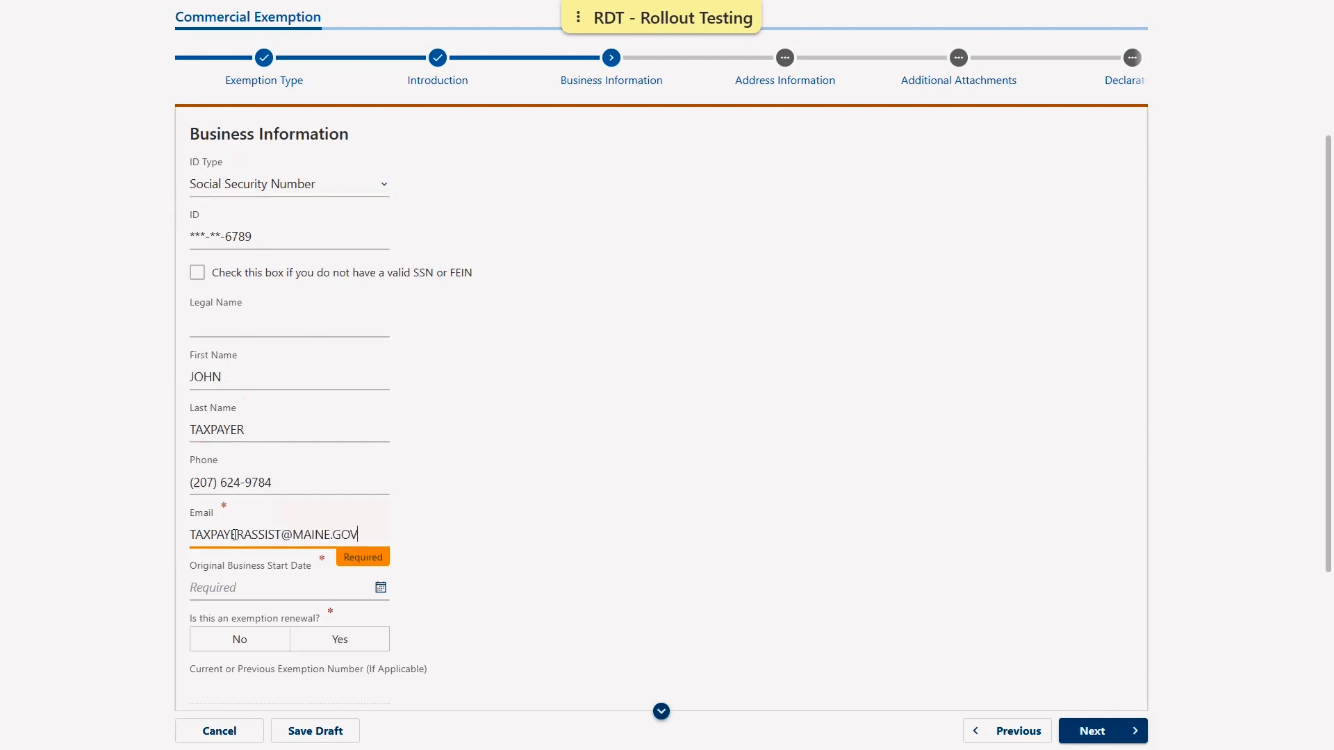
left_click(259, 590)
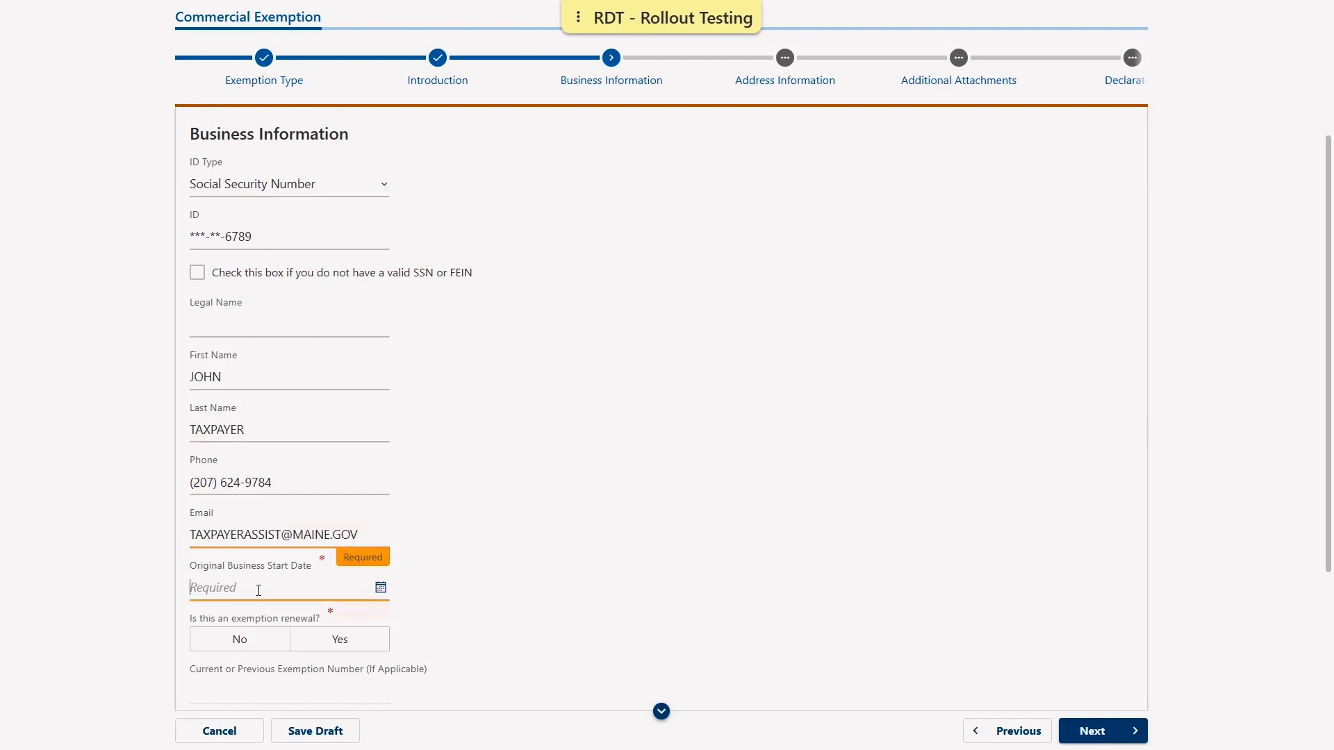
type("01012021")
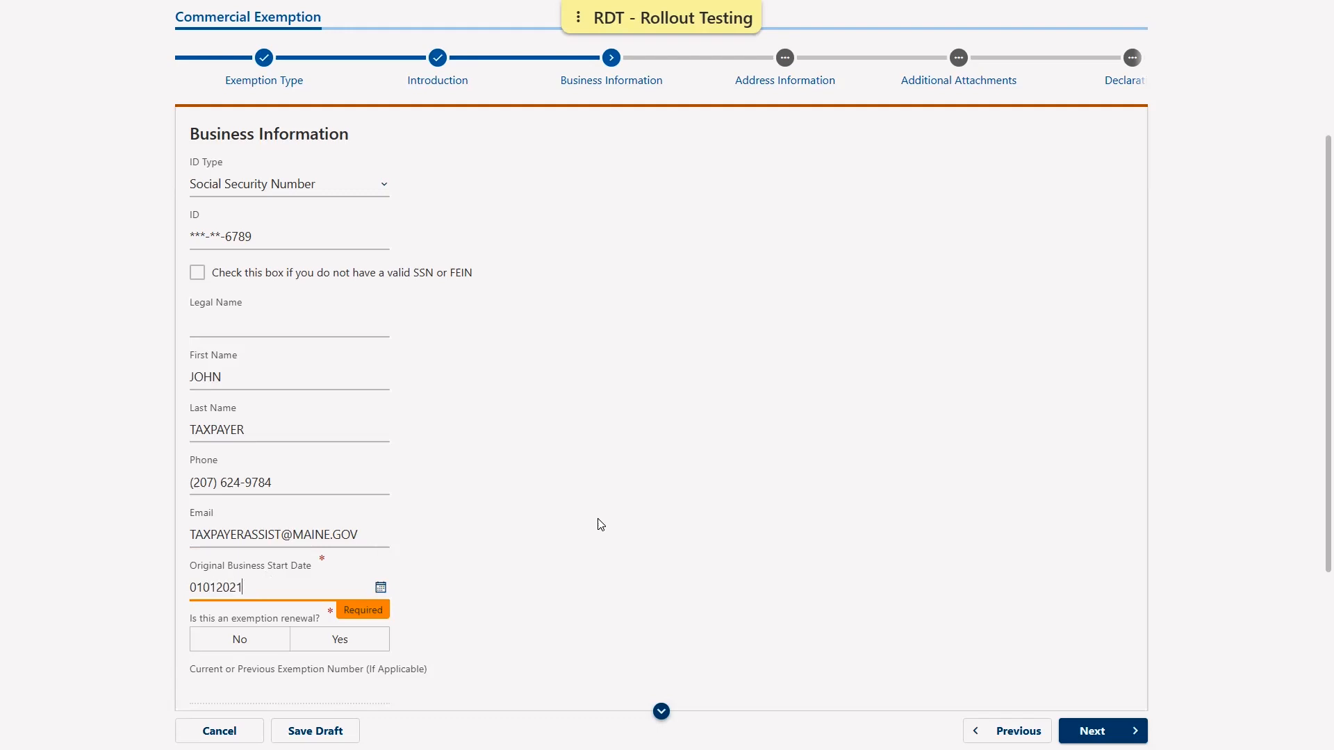
left_click(590, 535)
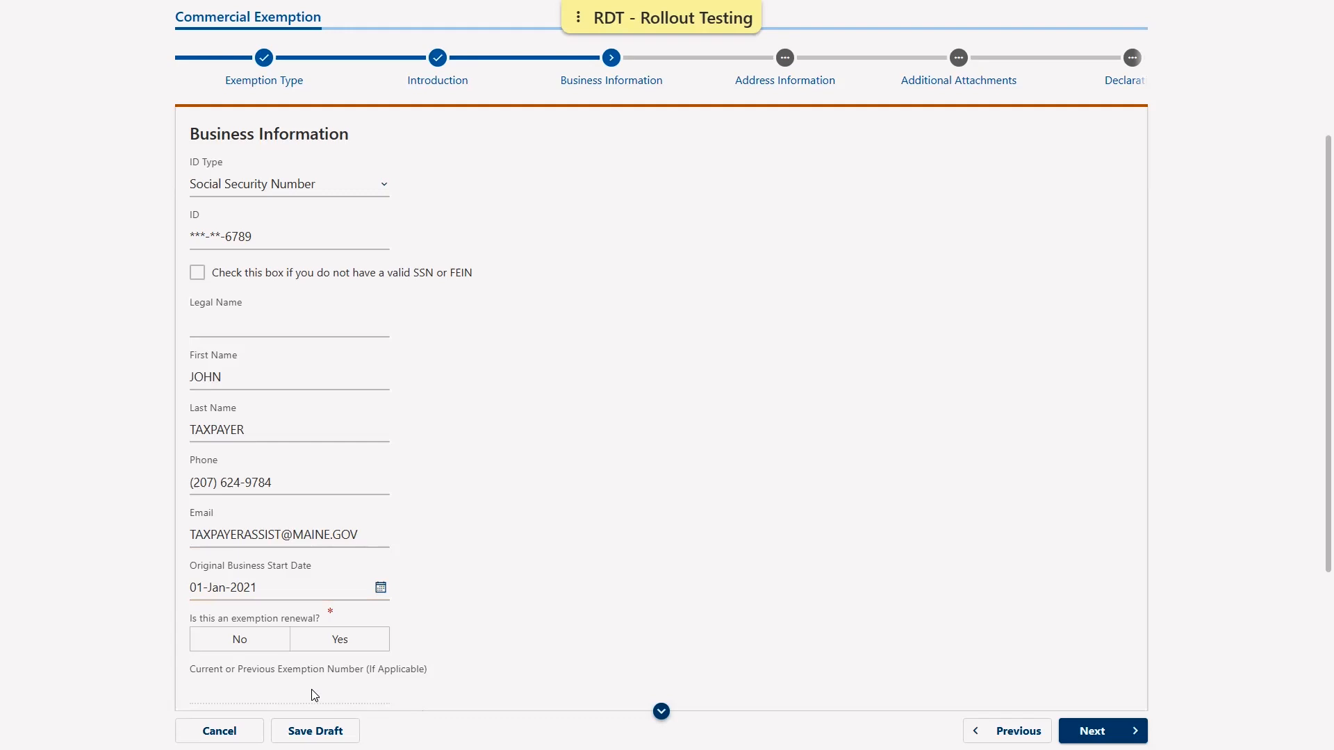
left_click(336, 639)
left_click(215, 648)
- Add a Business Activity row 'Commercial Farming' at 100 percent
scroll(764, 540, "down", 3)
scroll(769, 540, "down", 1)
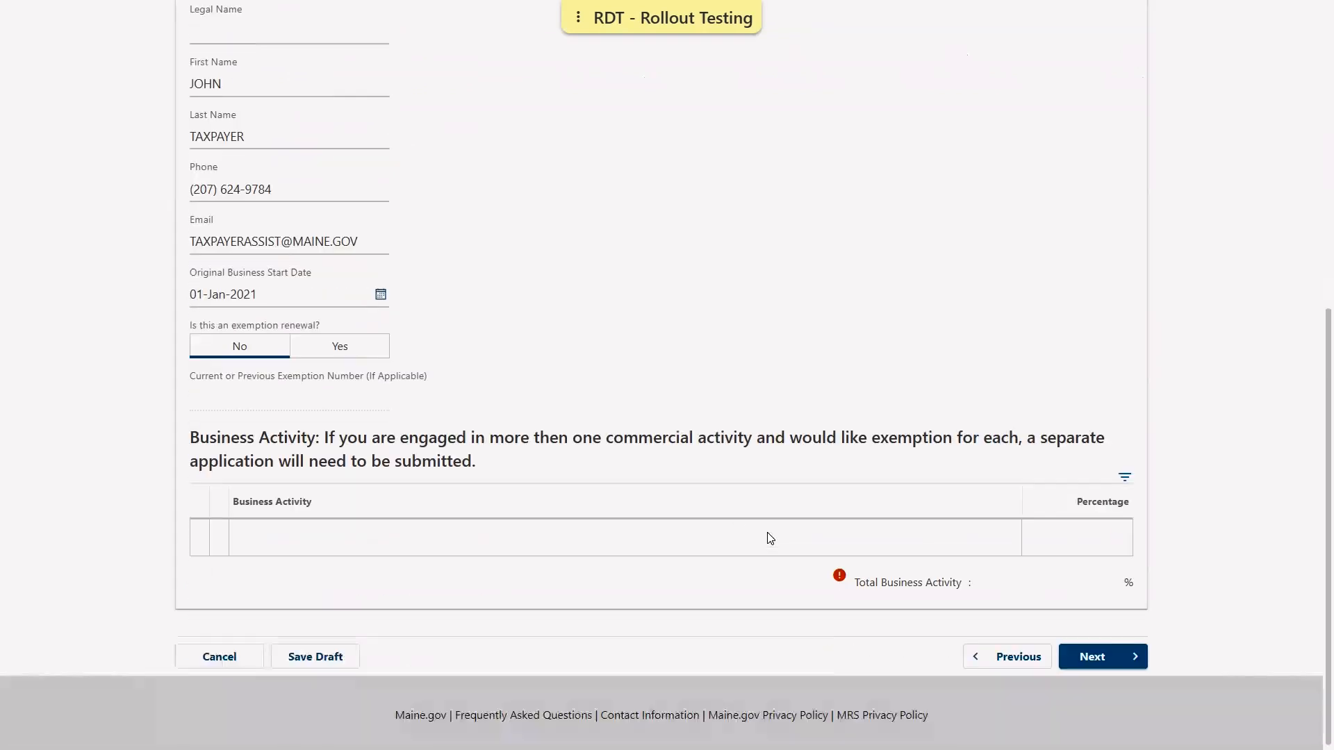
left_click(289, 538)
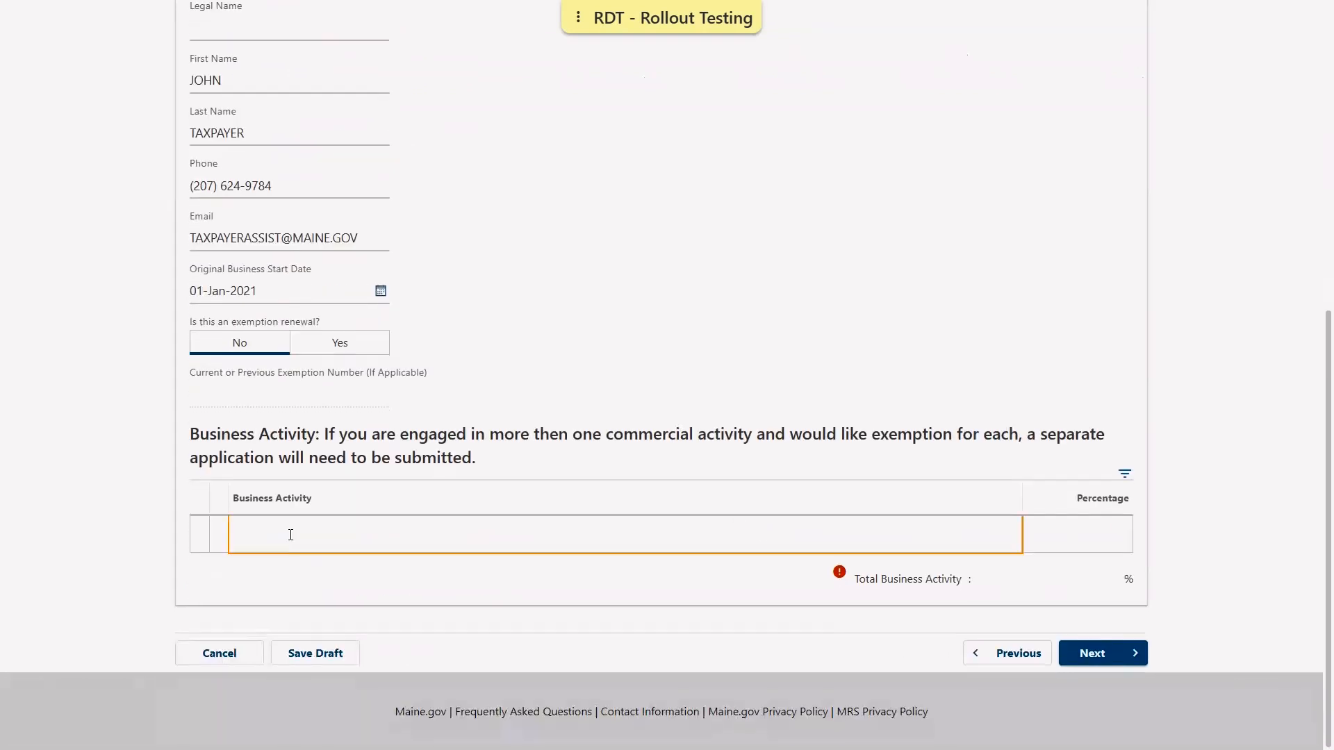
type("Commercial")
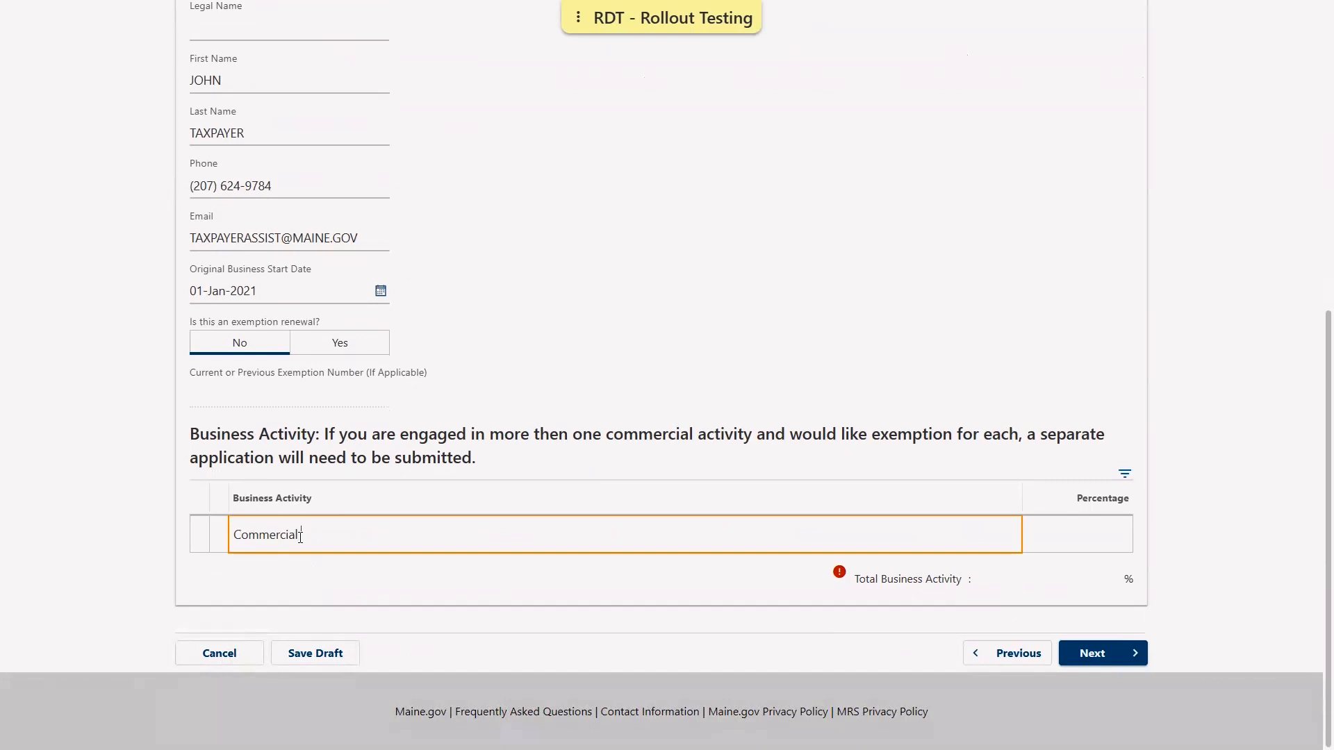
type(" Farming")
left_click(1063, 532)
scroll(1087, 499, "down", 1)
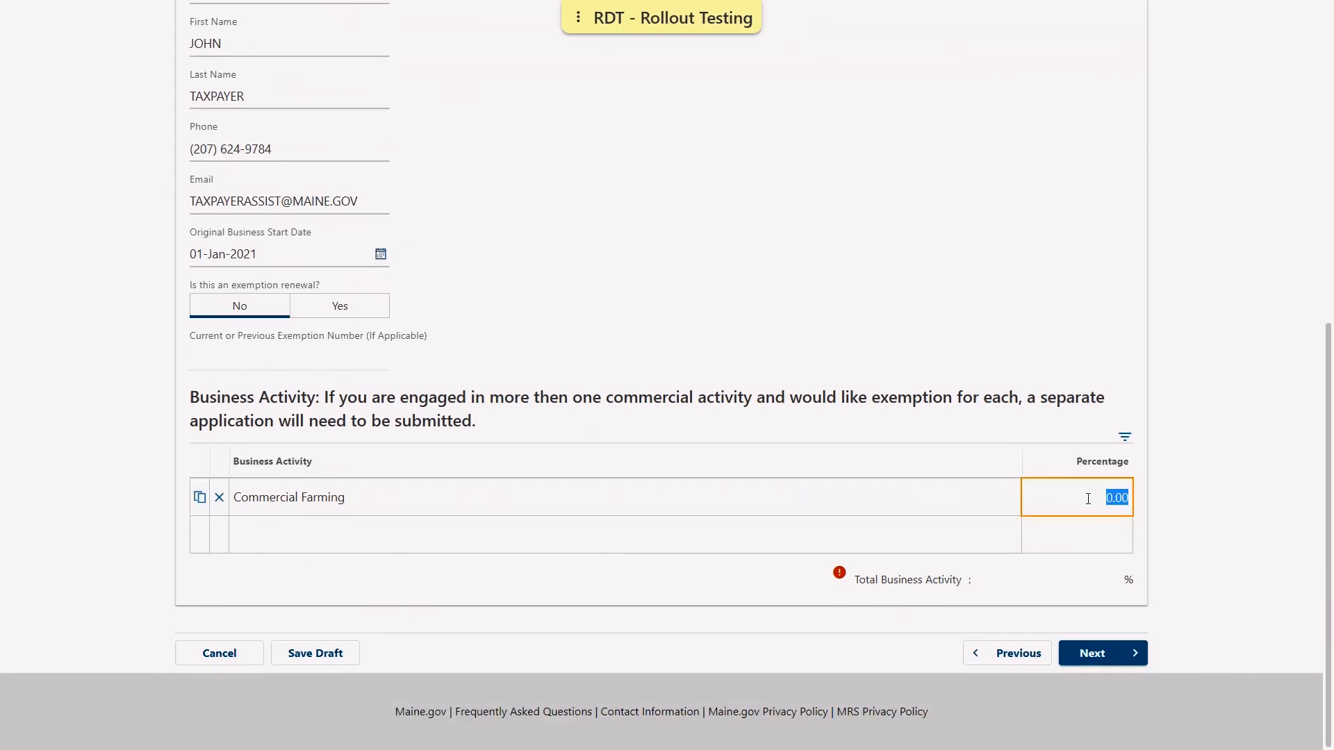
type("100")
left_click(1094, 614)
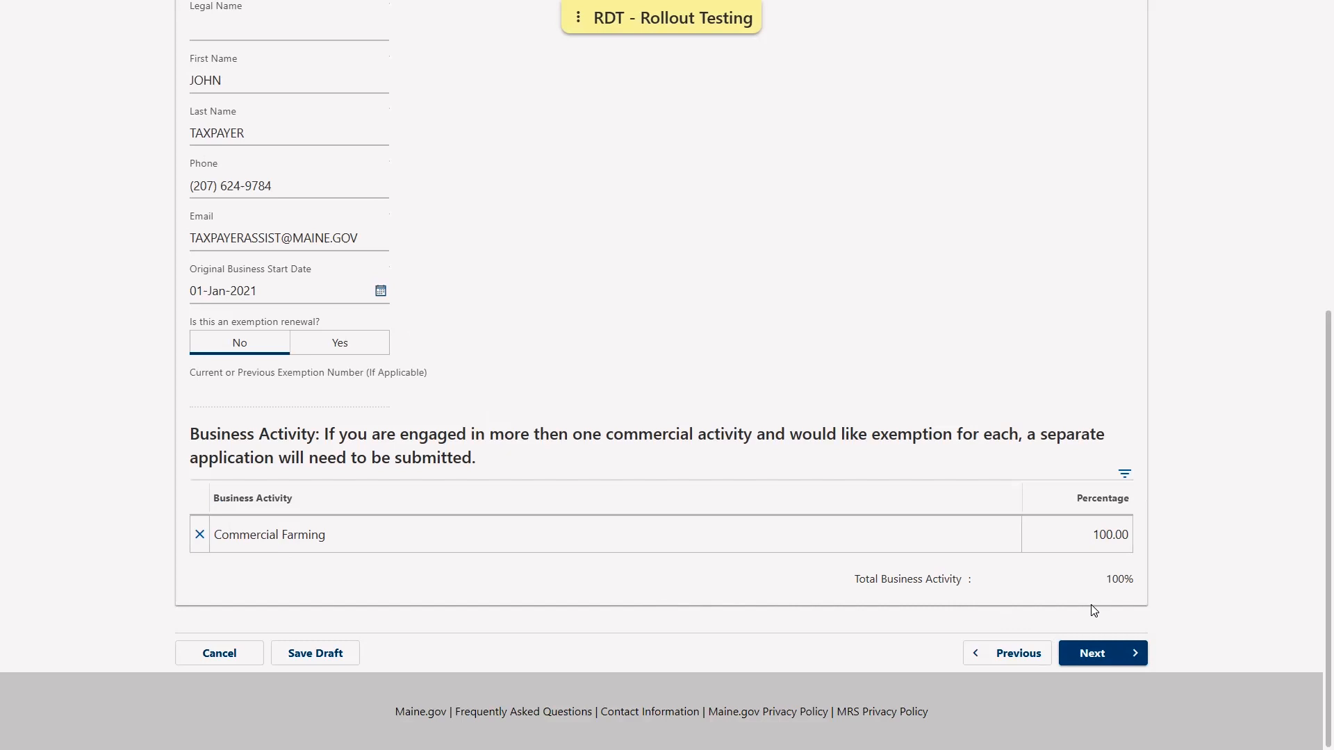
- On the Address Information step, enter the business street address and city
left_click(1105, 654)
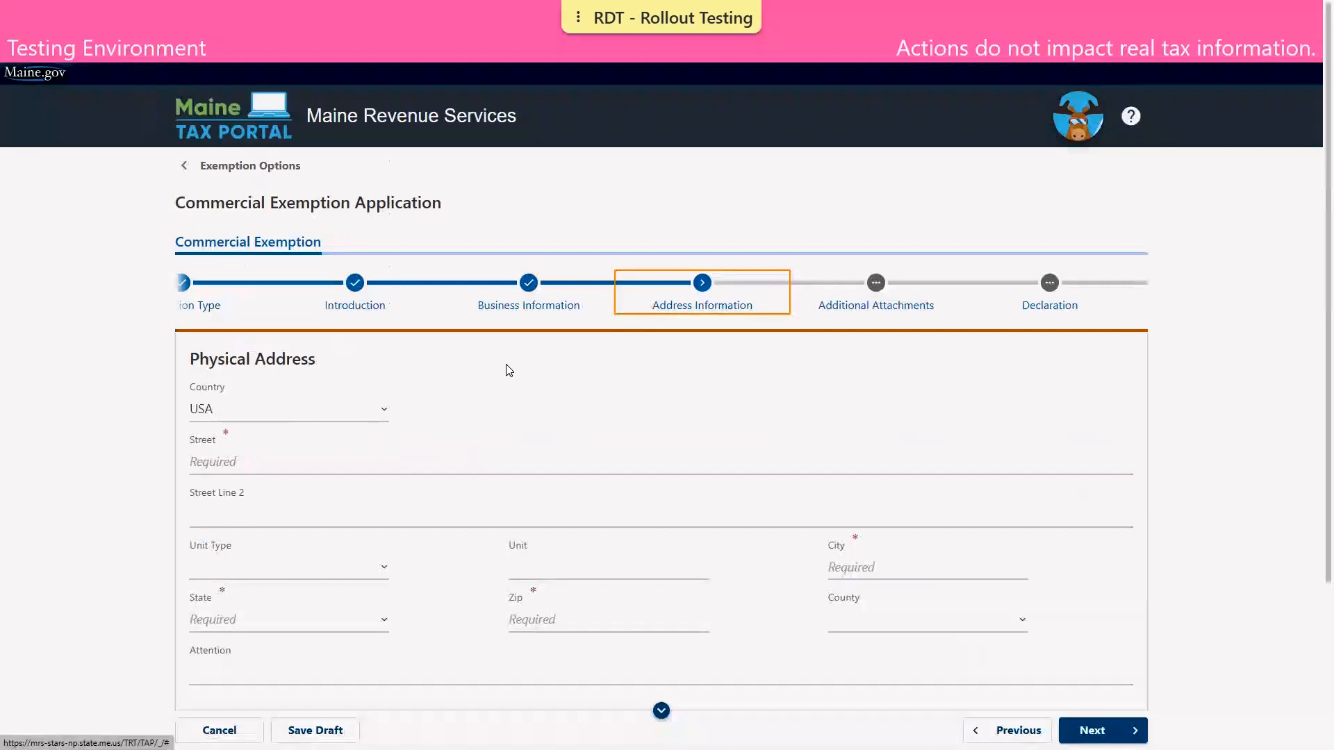
scroll(489, 317, "down", 2)
left_click(328, 348)
type("51 CO")
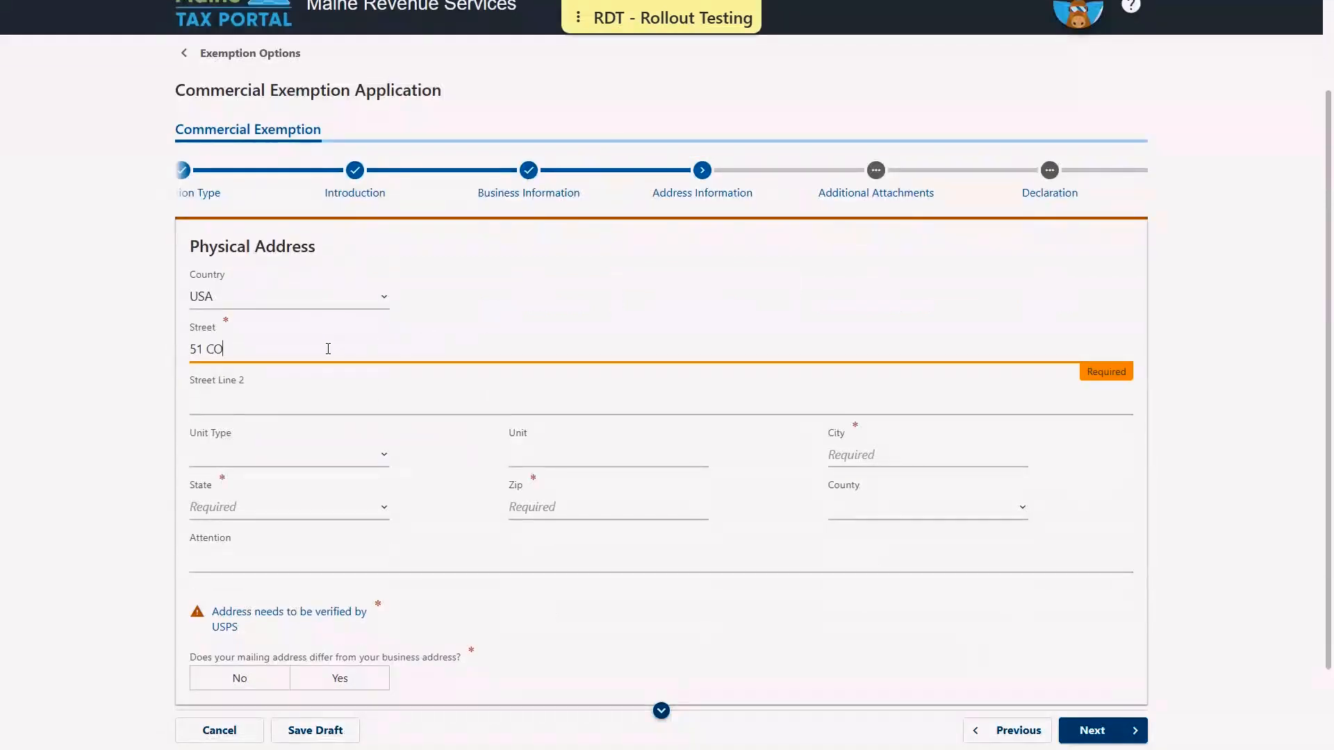
type("MMERCE DR")
key("Tab")
key("Tab")
key("Tab")
key("Tab")
type("AUGUSTA")
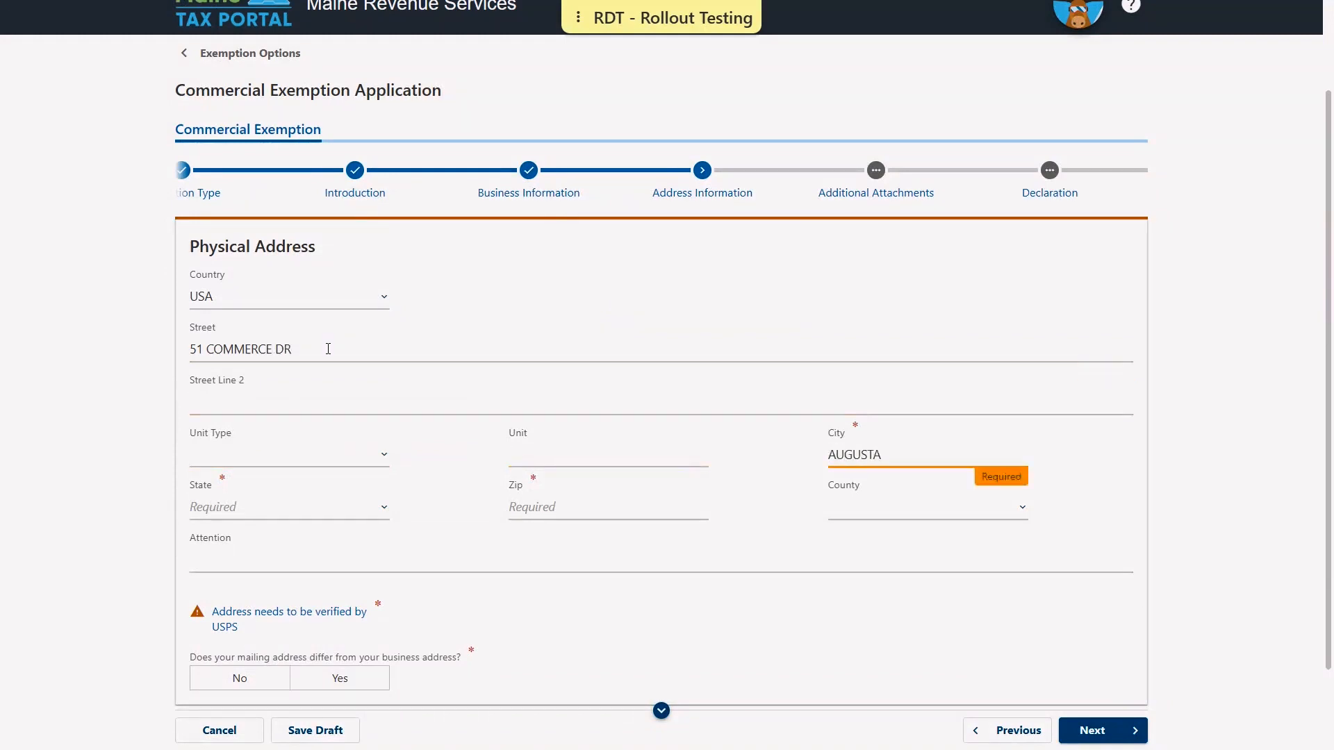
- Set the state to Maine and enter the Zip for USPS verification; answer No to a differing mailing address
key("Tab")
key("m")
key("Tab")
type("04330")
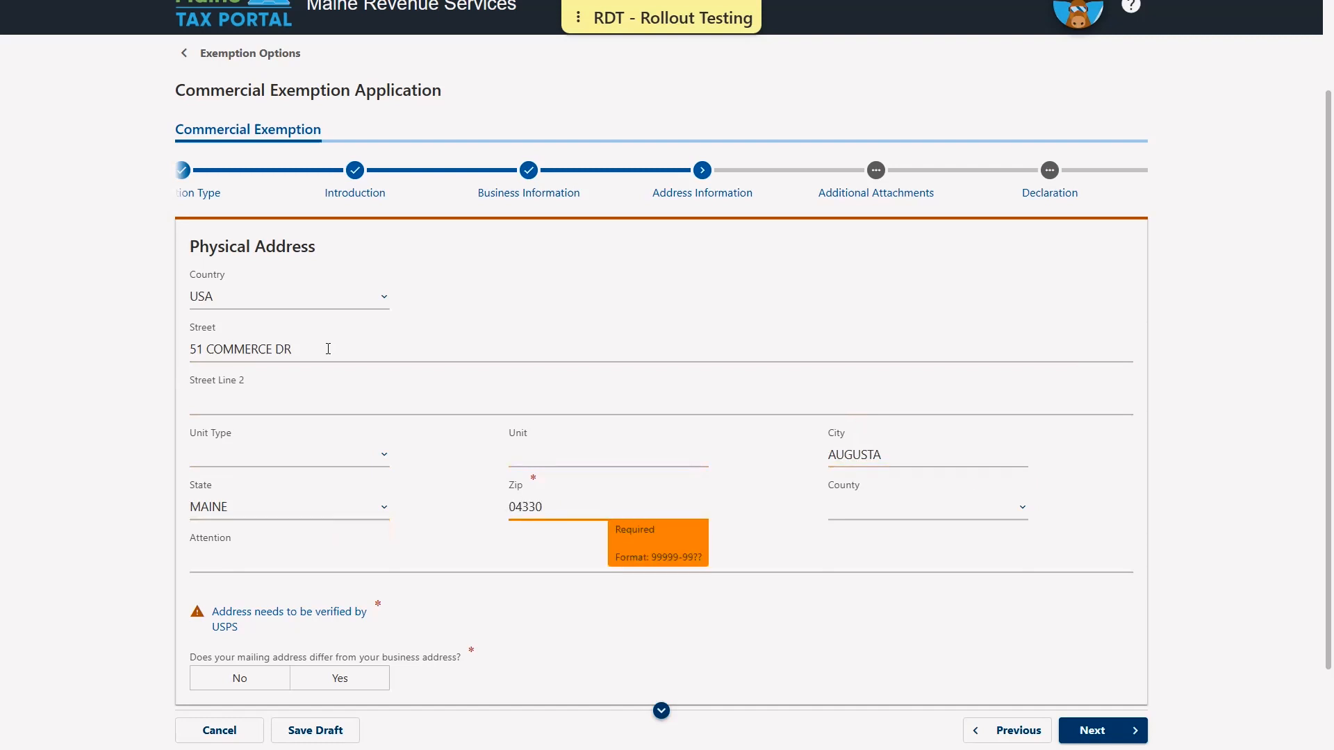
key("Tab")
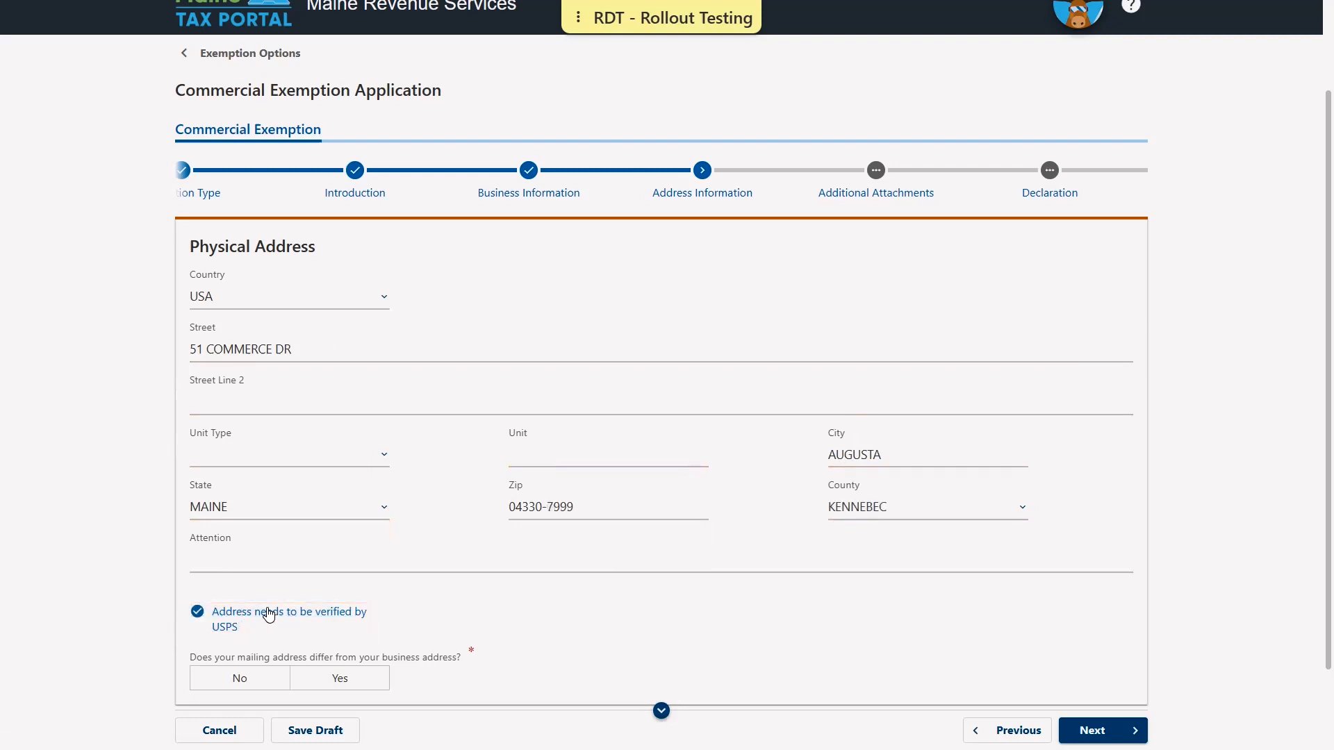
left_click(234, 684)
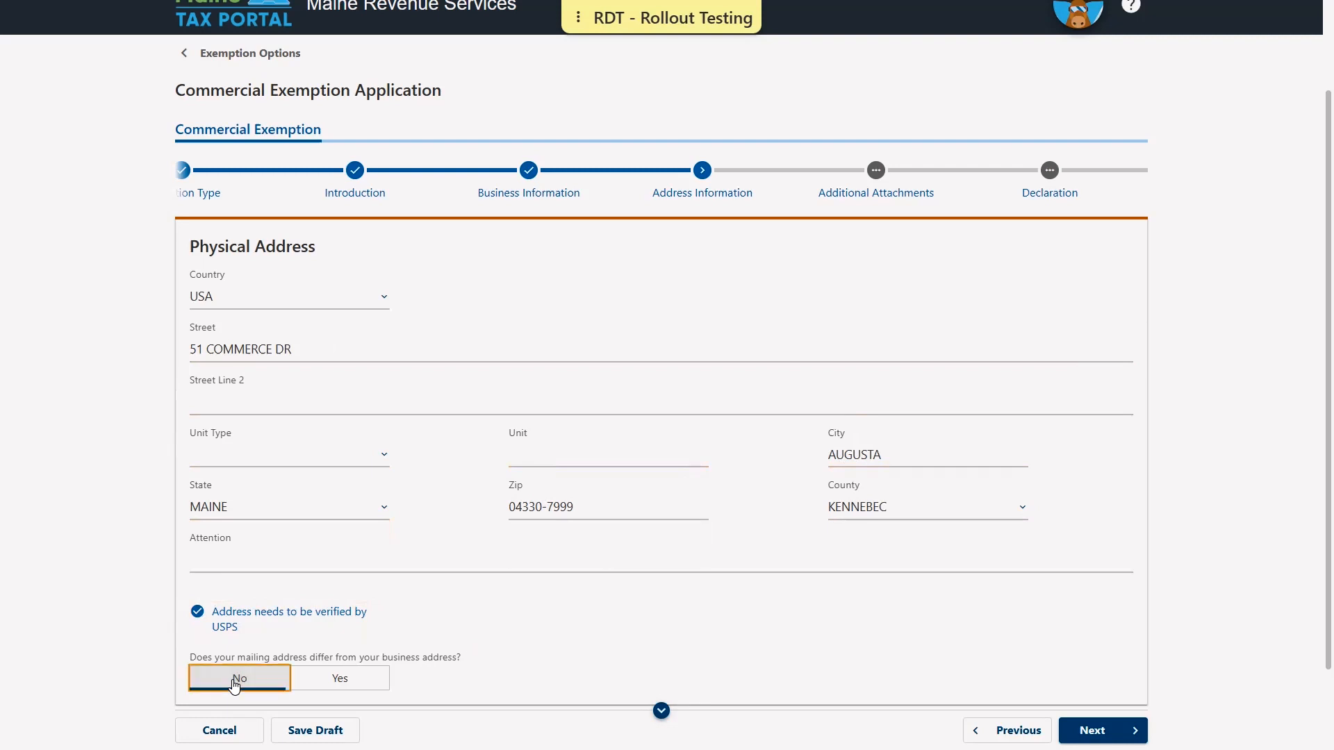
scroll(528, 635, "down", 1)
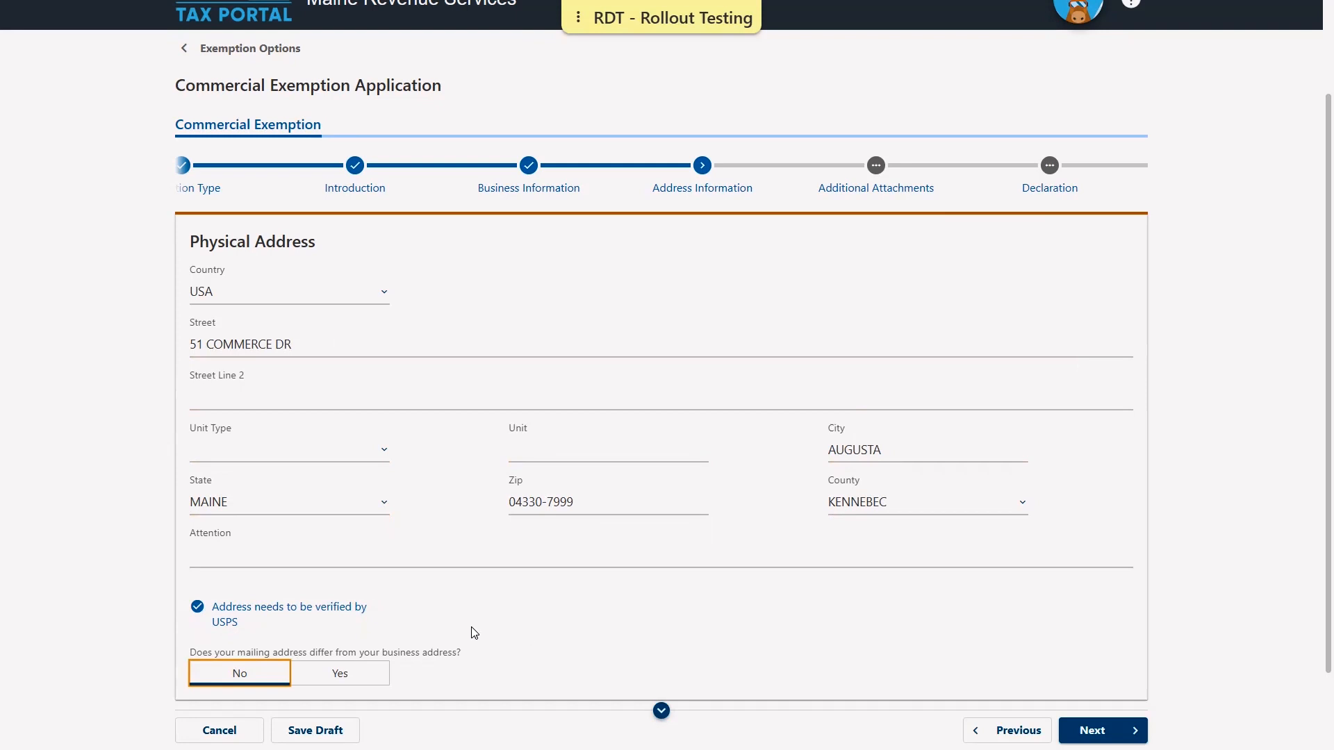
scroll(278, 611, "down", 2)
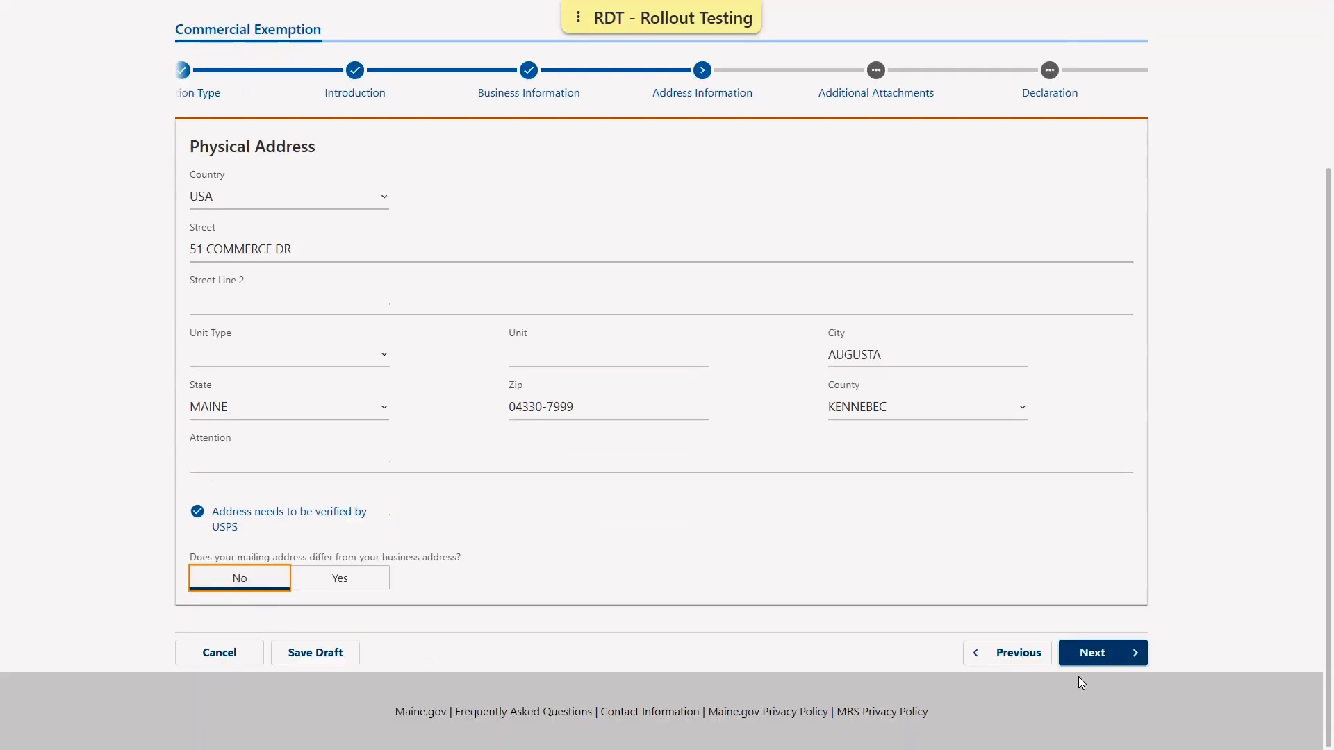
- Advance from Address Information to the Additional Attachments step
left_click(1105, 662)
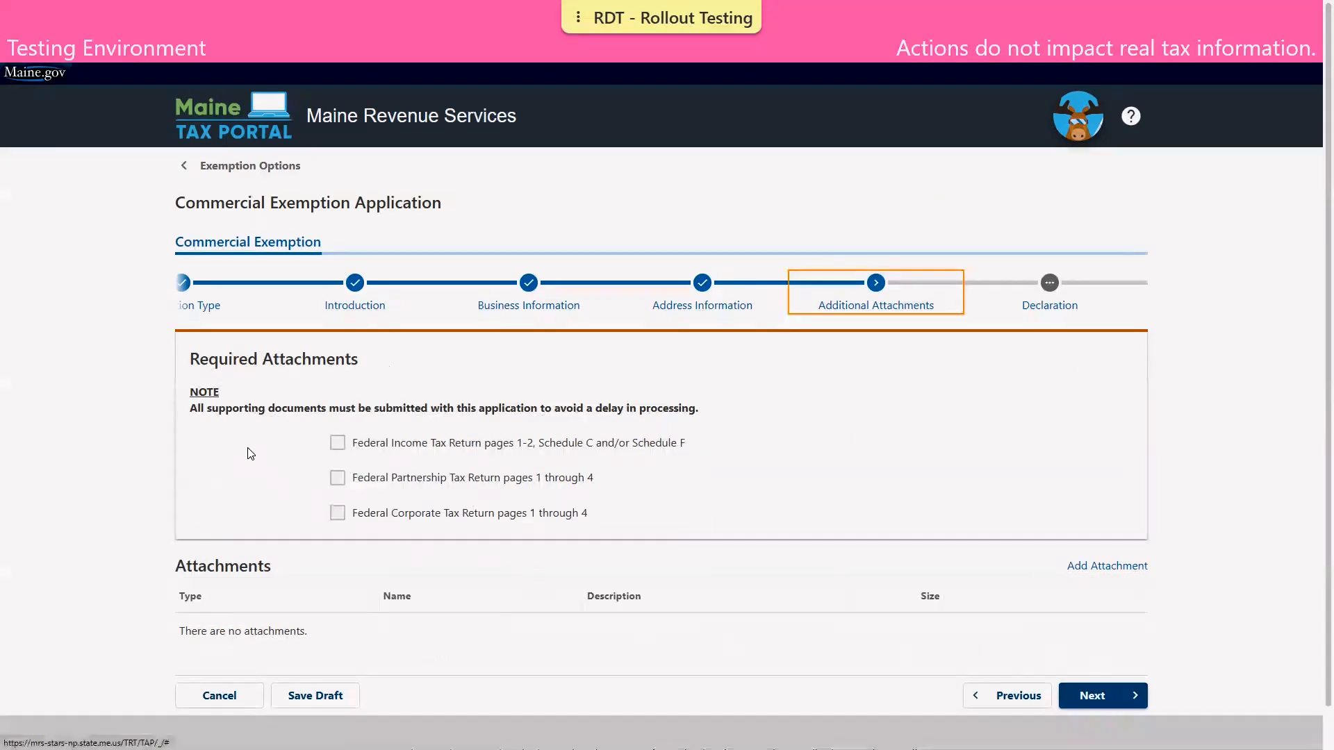
scroll(248, 448, "down", 1)
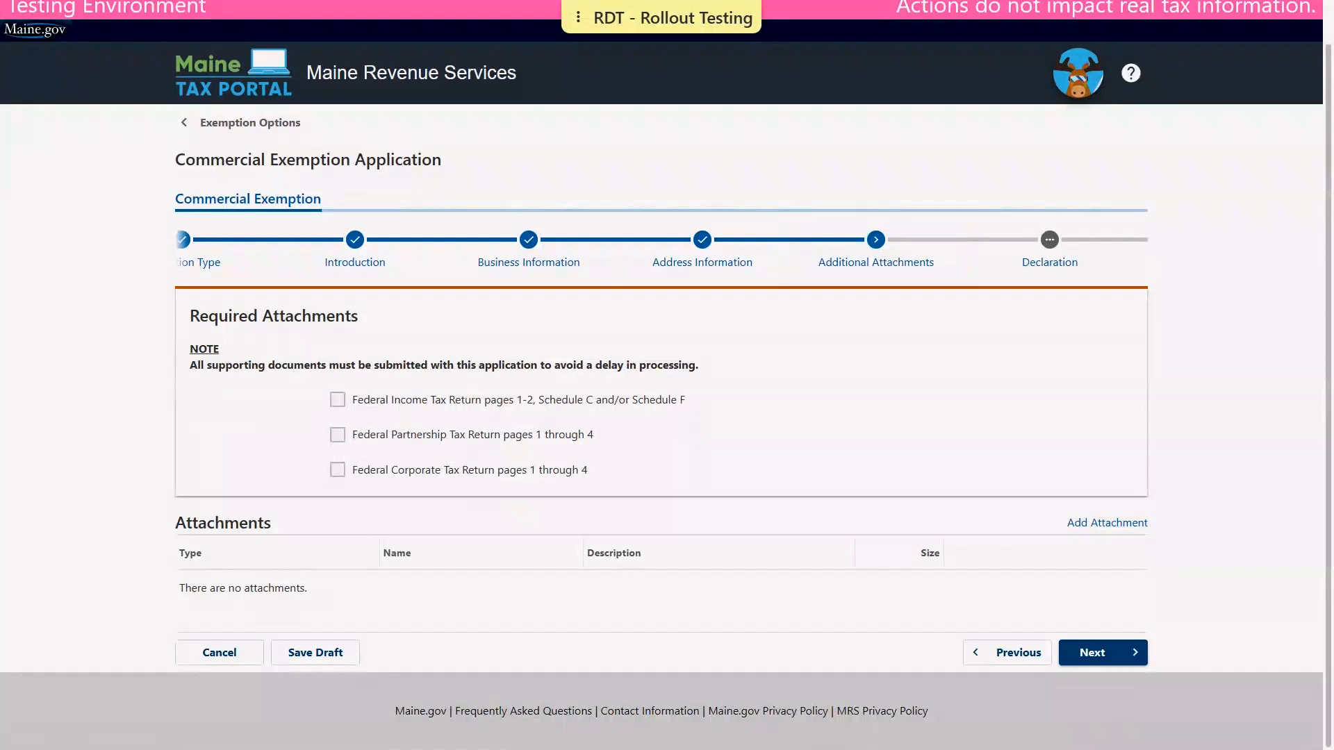
- Attach Demo Document.pdf as an Individual 1040 described 'Income tax return'
left_click(1126, 524)
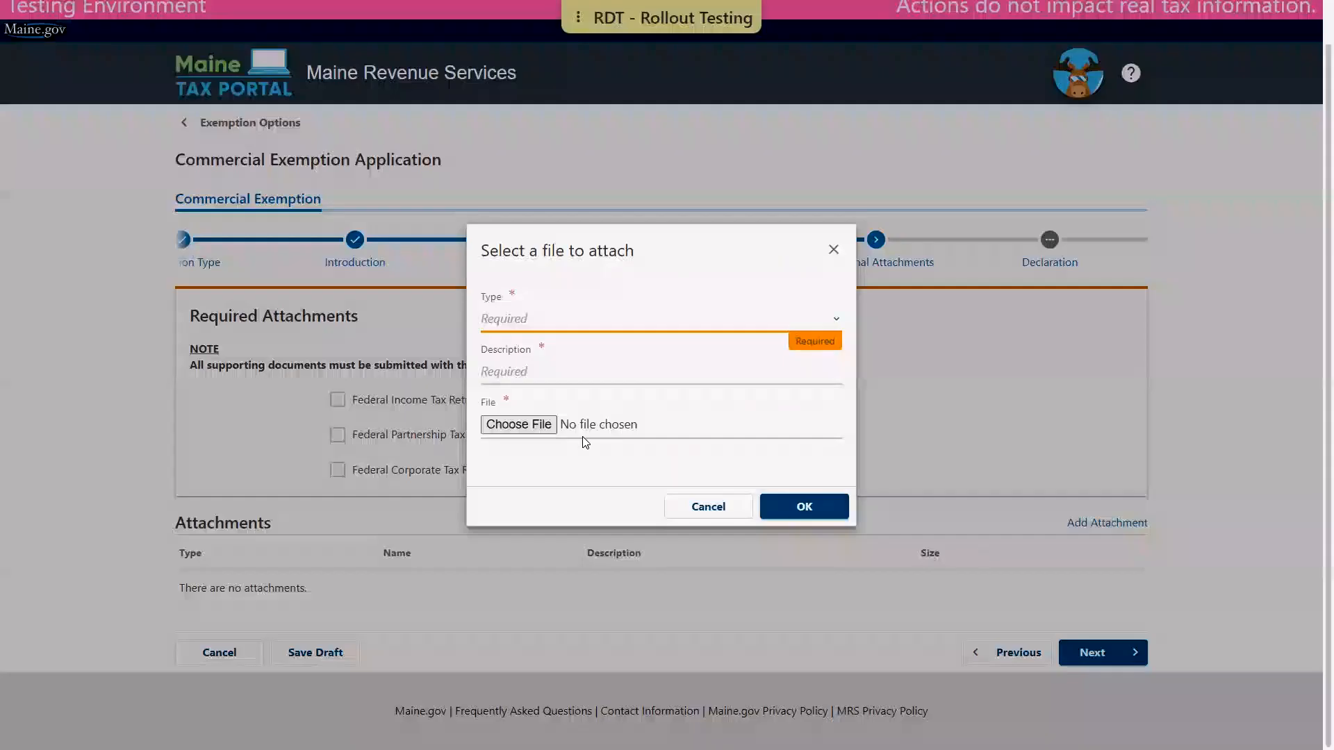
left_click(836, 320)
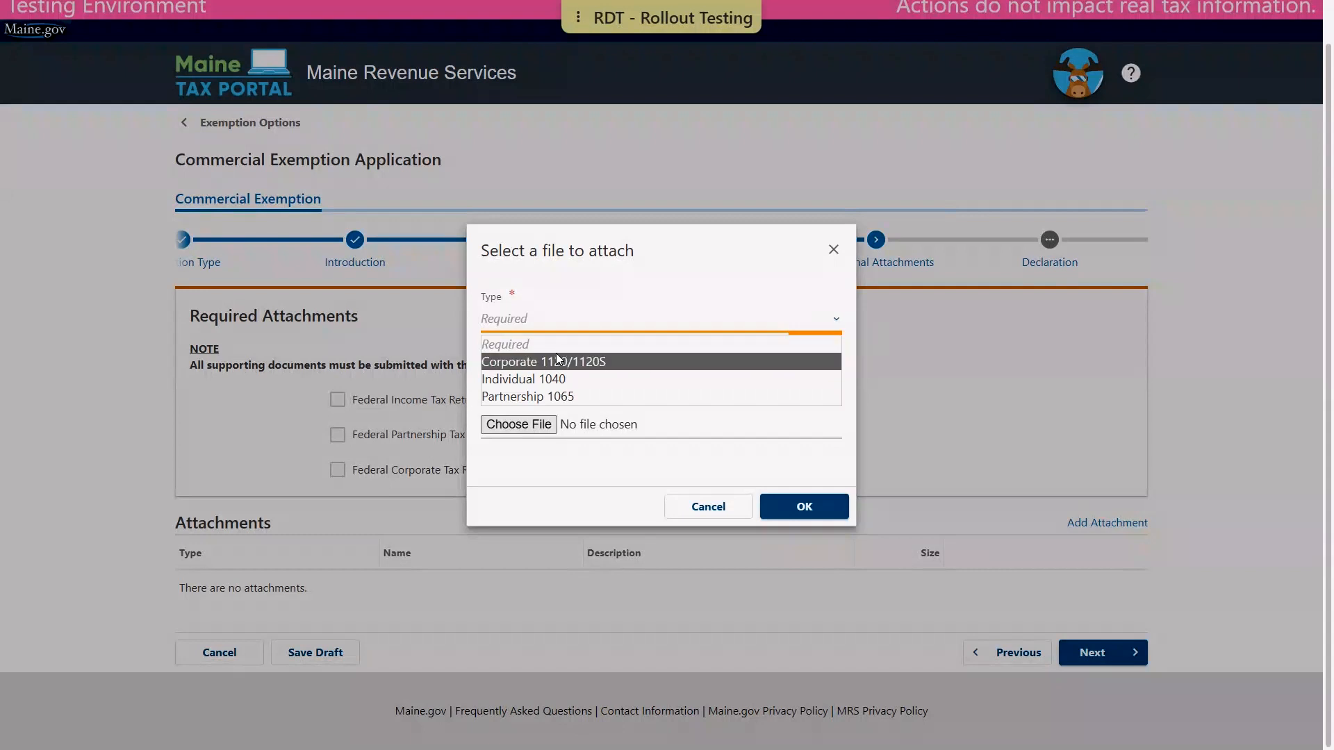
left_click(556, 379)
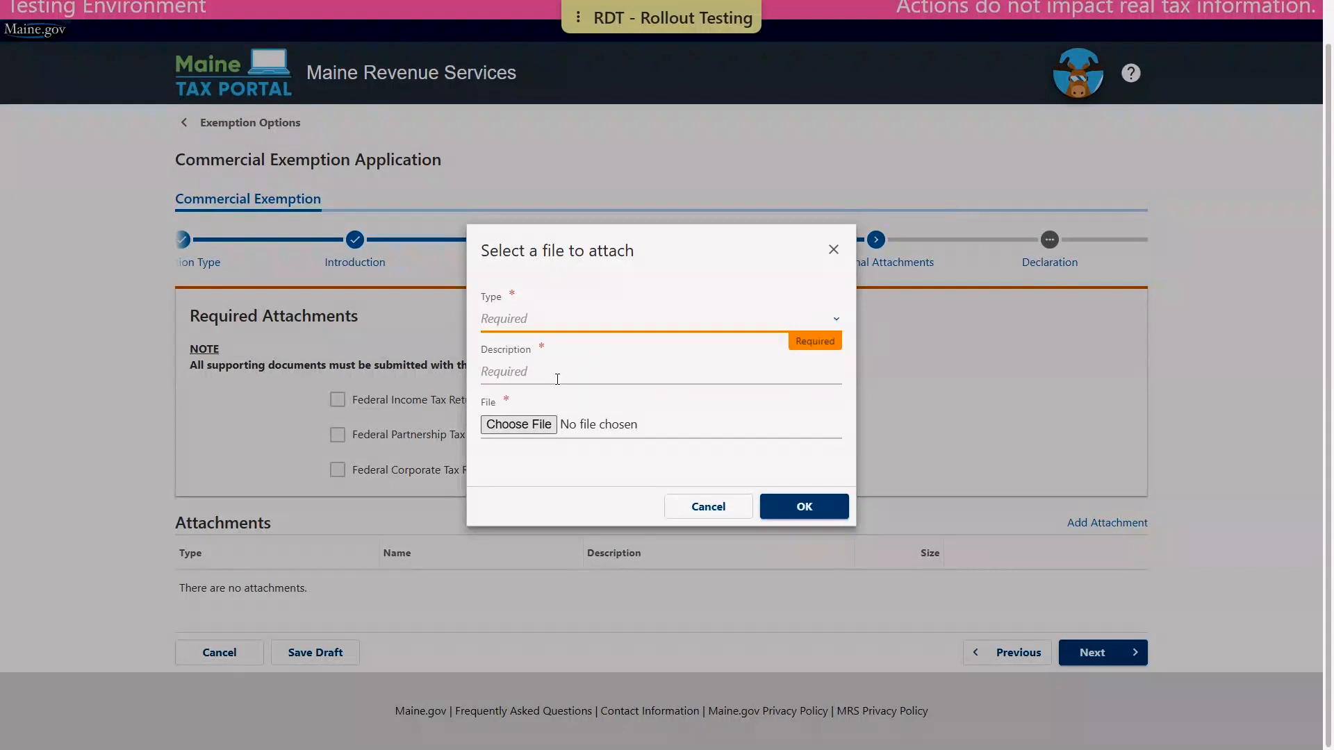
left_click(517, 370)
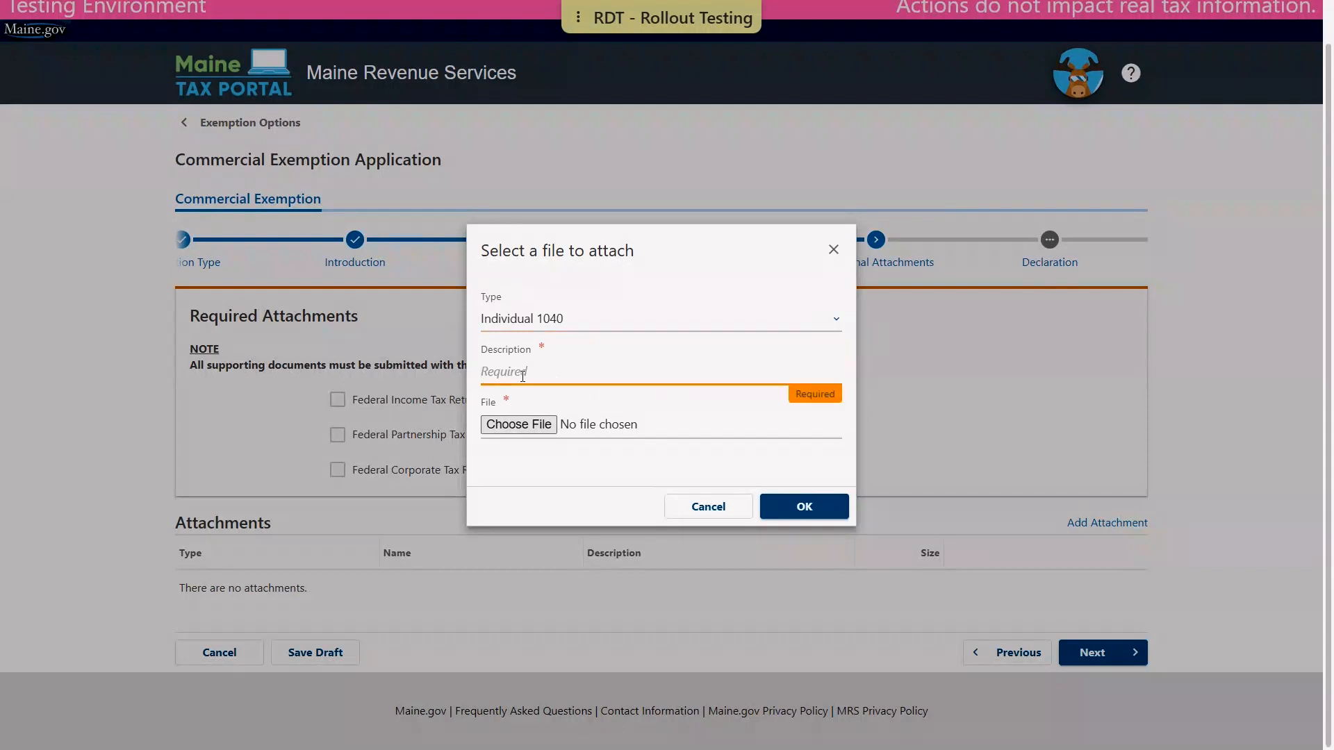
type("Income tax return")
left_click(533, 439)
left_click(519, 424)
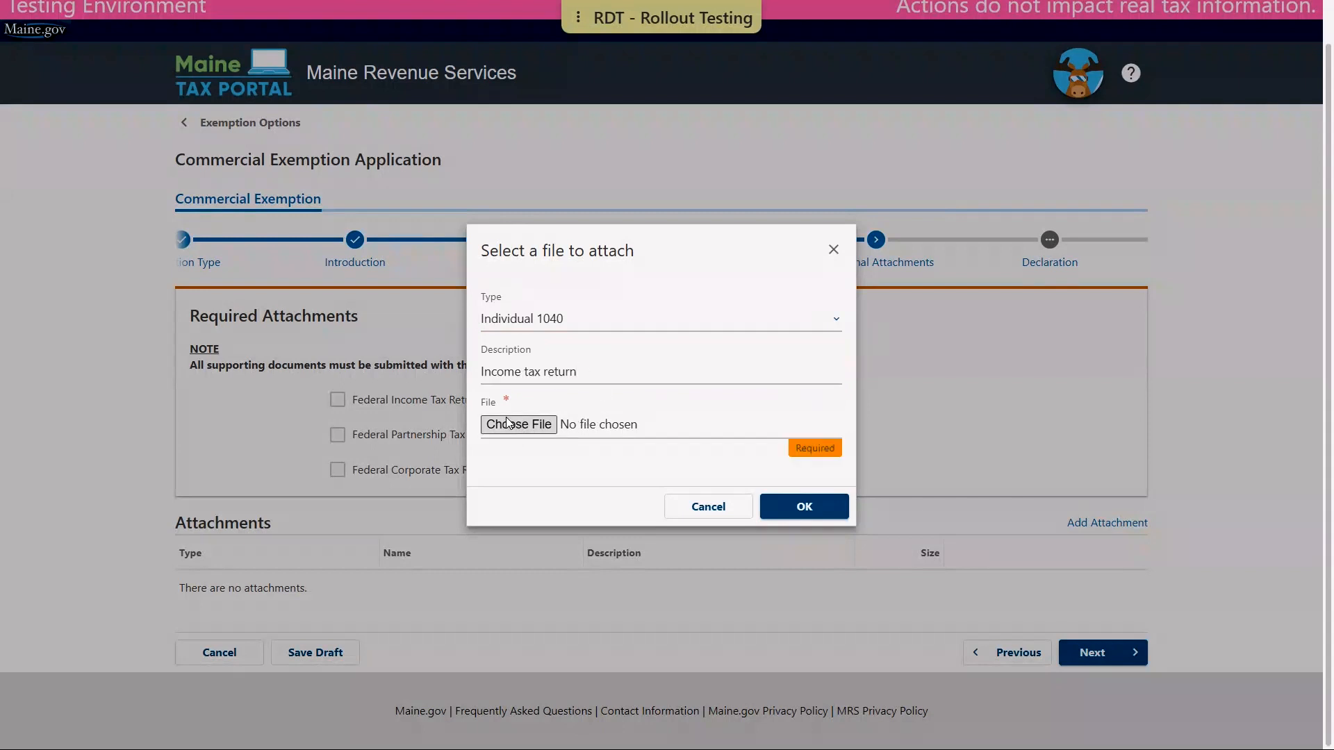
key("Return")
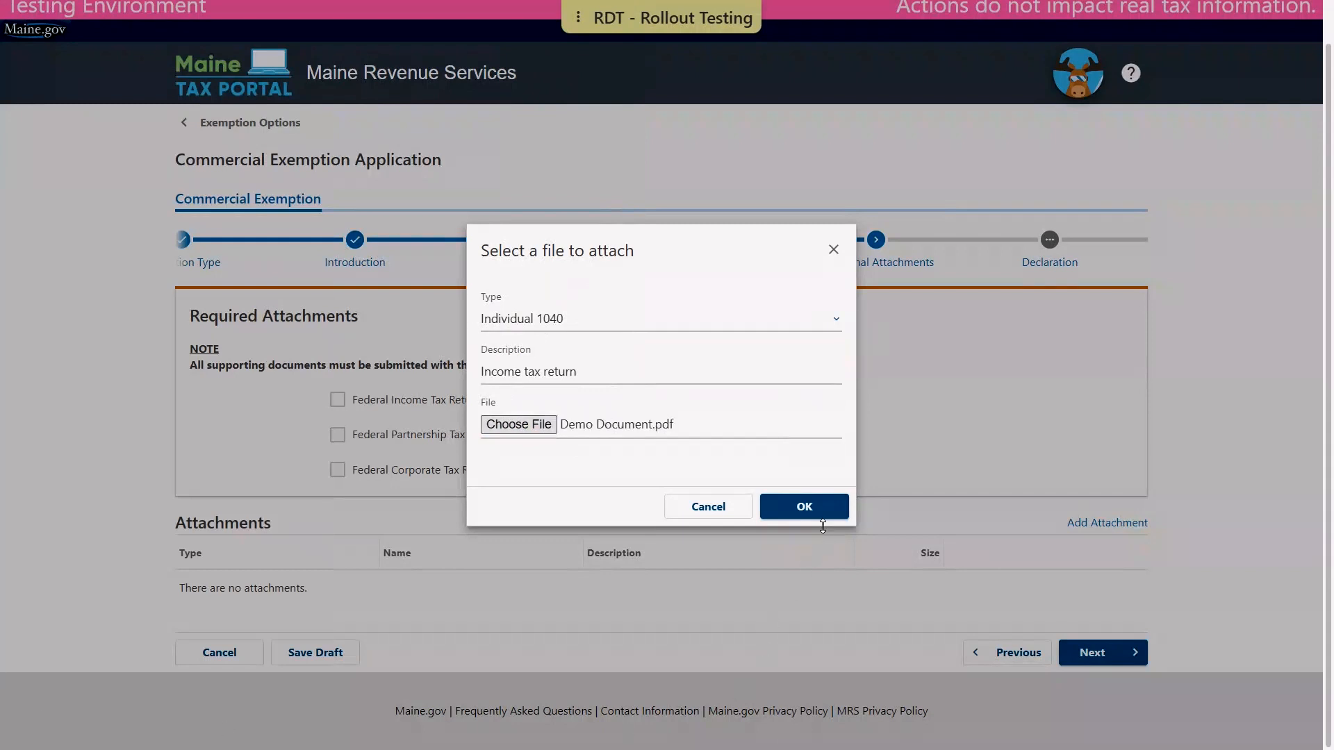
left_click(804, 507)
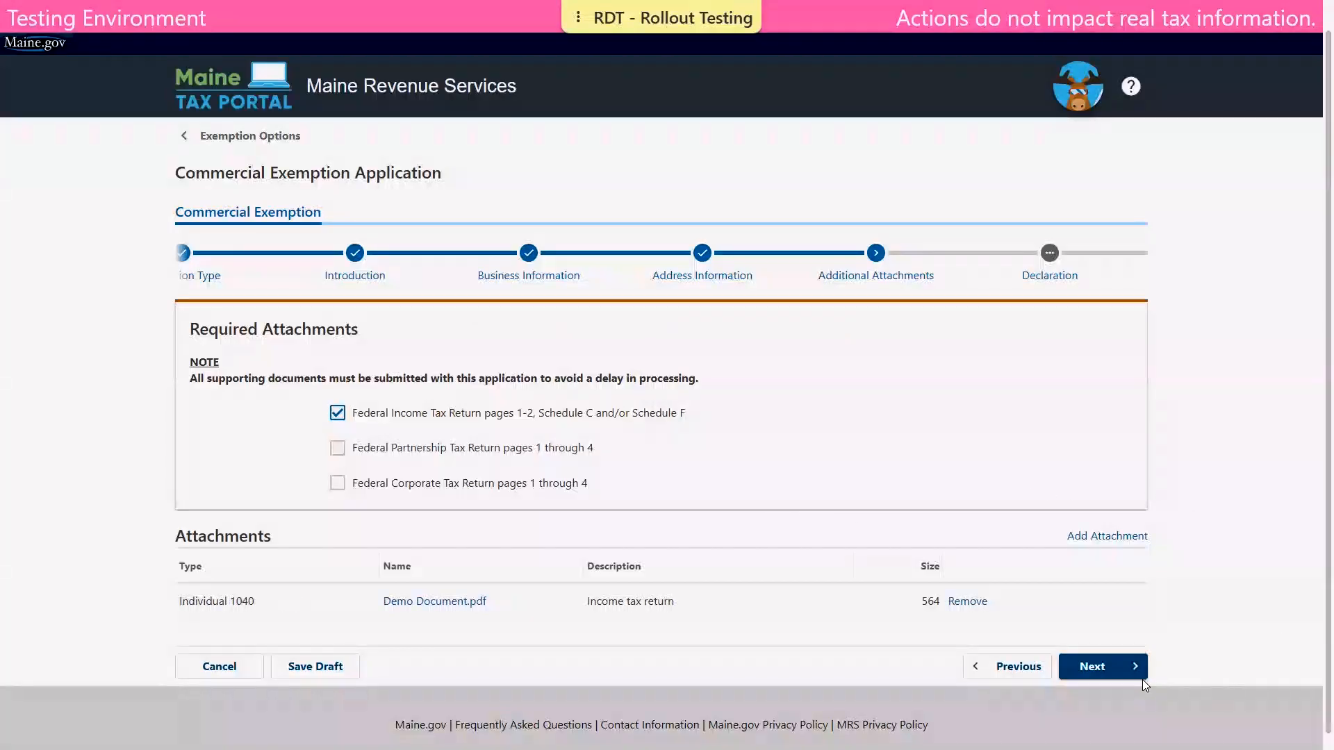
left_click(1112, 673)
- Agree to the perjury declaration, enter the requester's name in both Name fields, and submit
left_click(1112, 673)
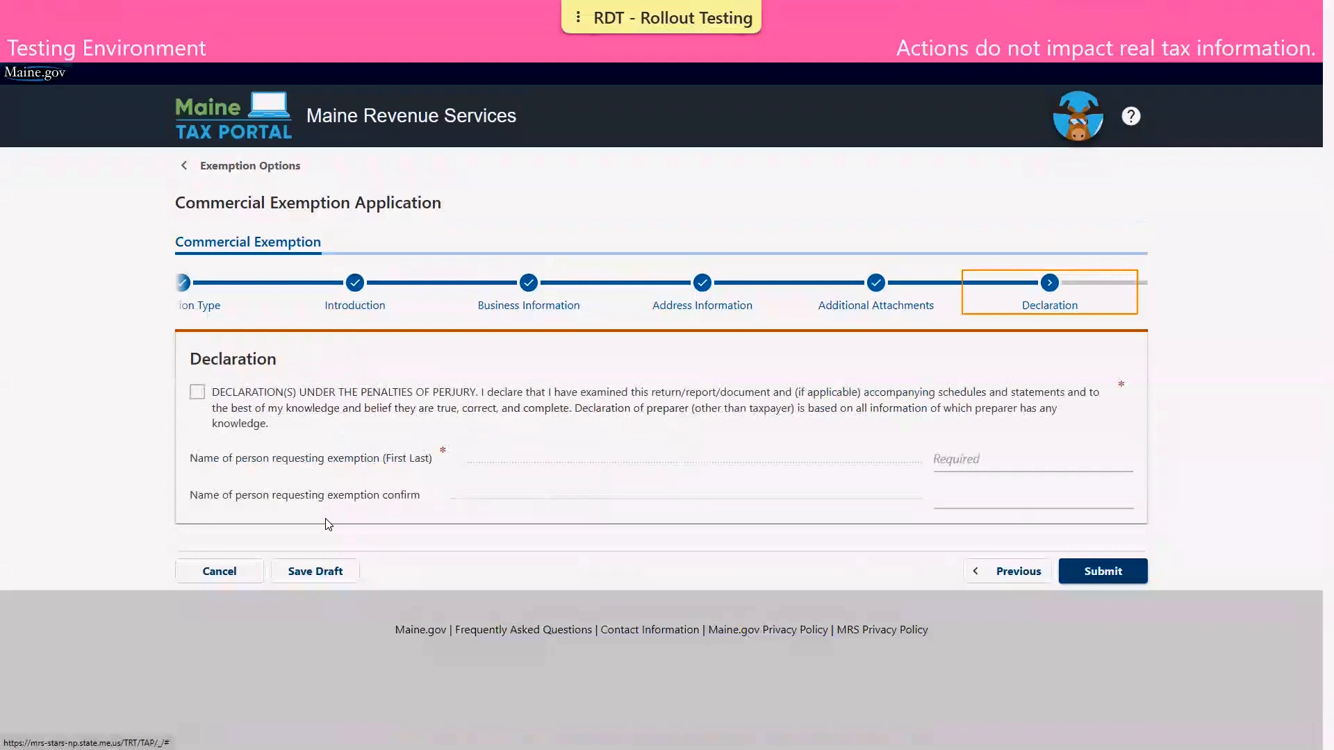
left_click(199, 393)
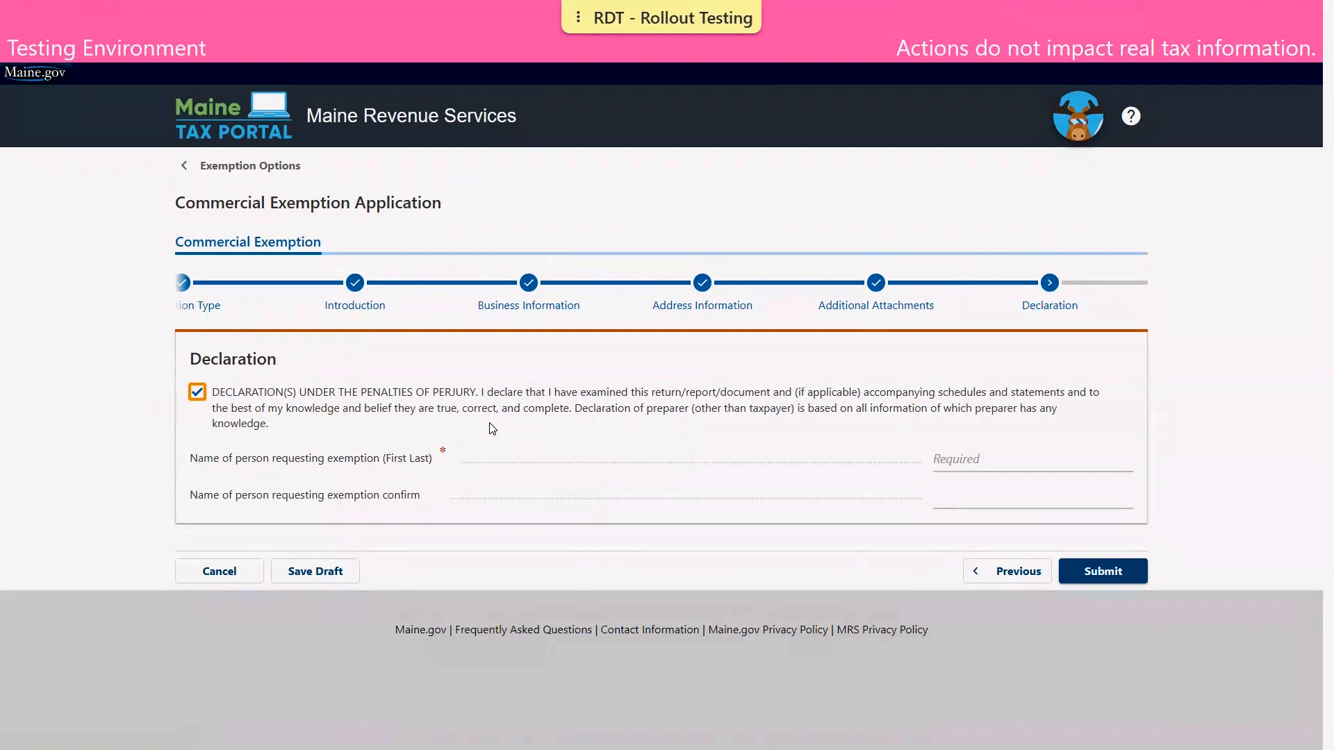
left_click(978, 457)
type("JOH")
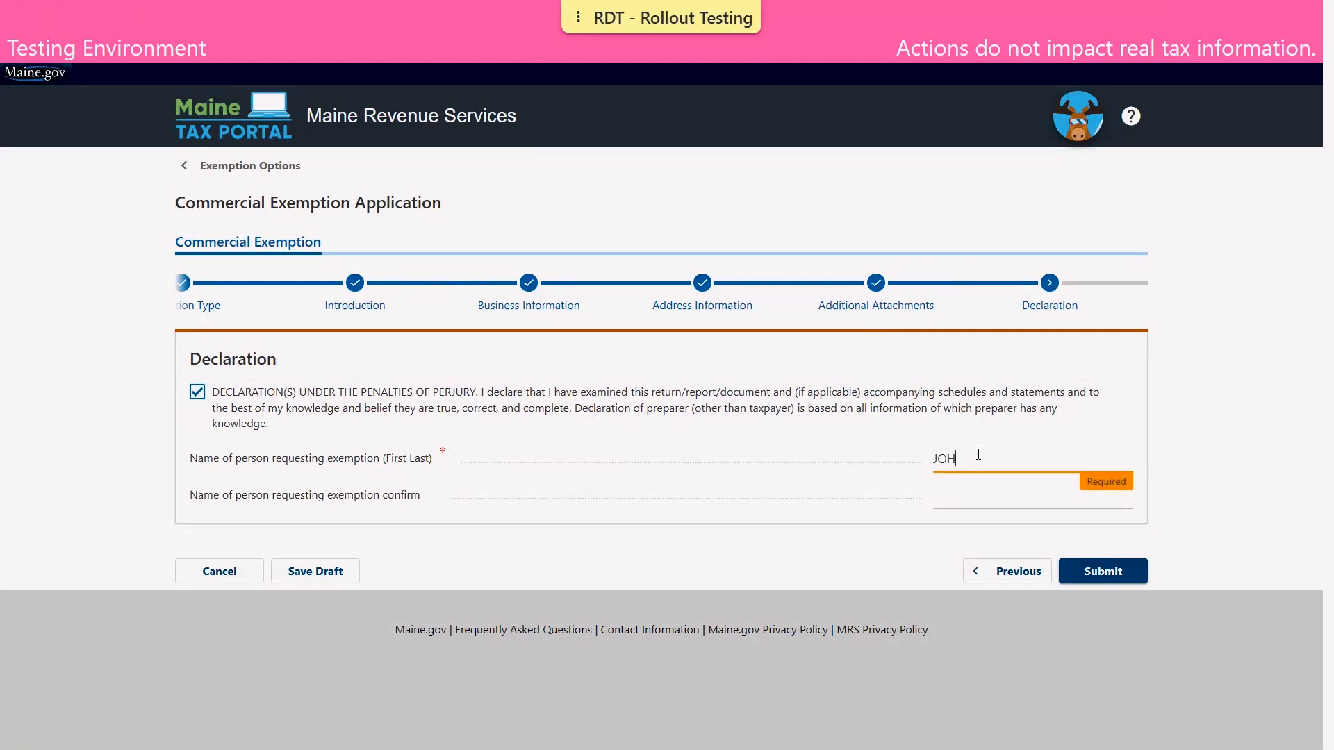
type("N TAXPAYER")
key("Tab")
type("JOHN TAXPAYER")
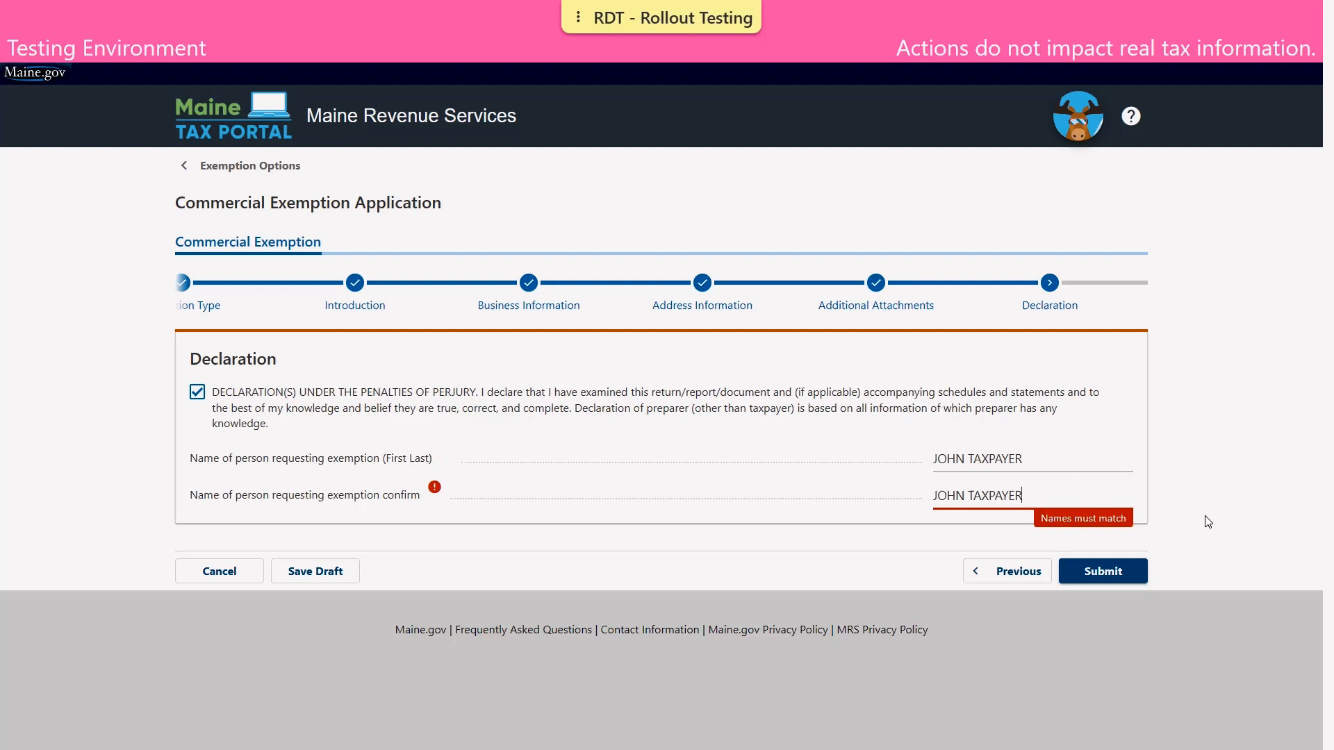
left_click(1110, 571)
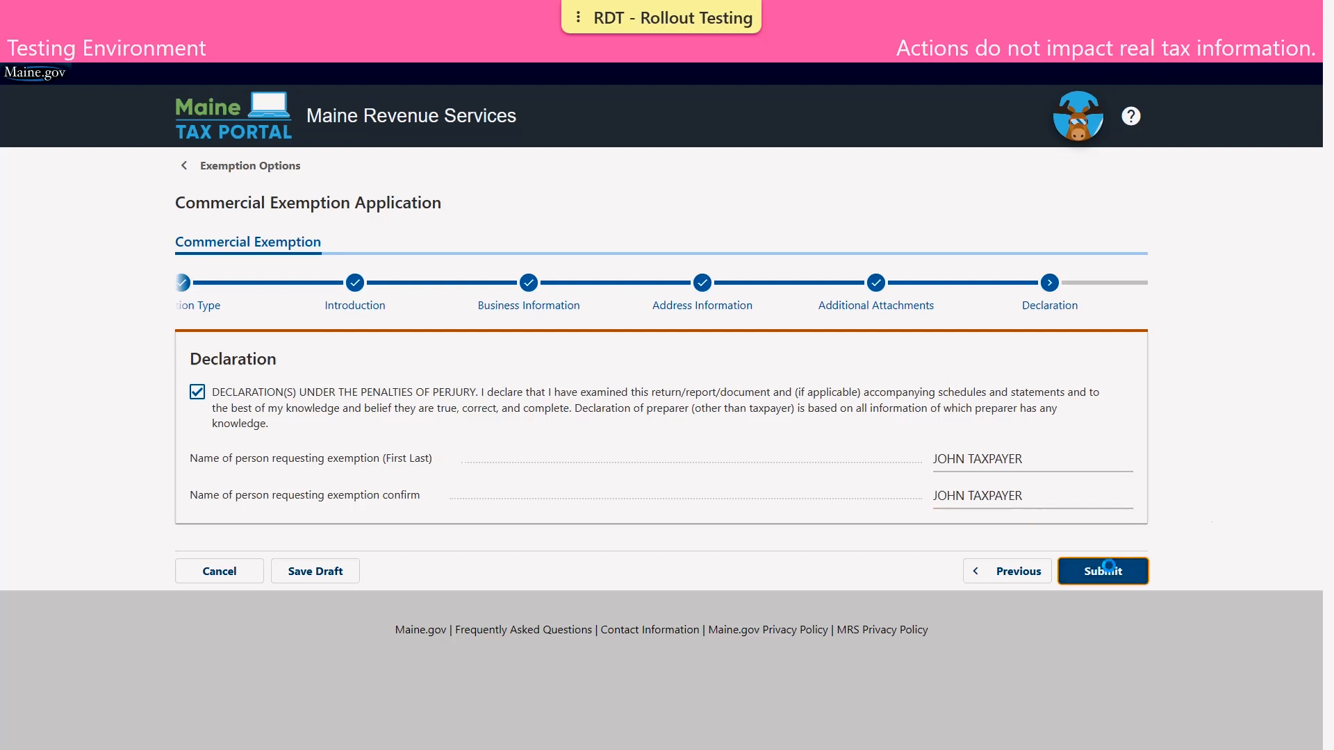
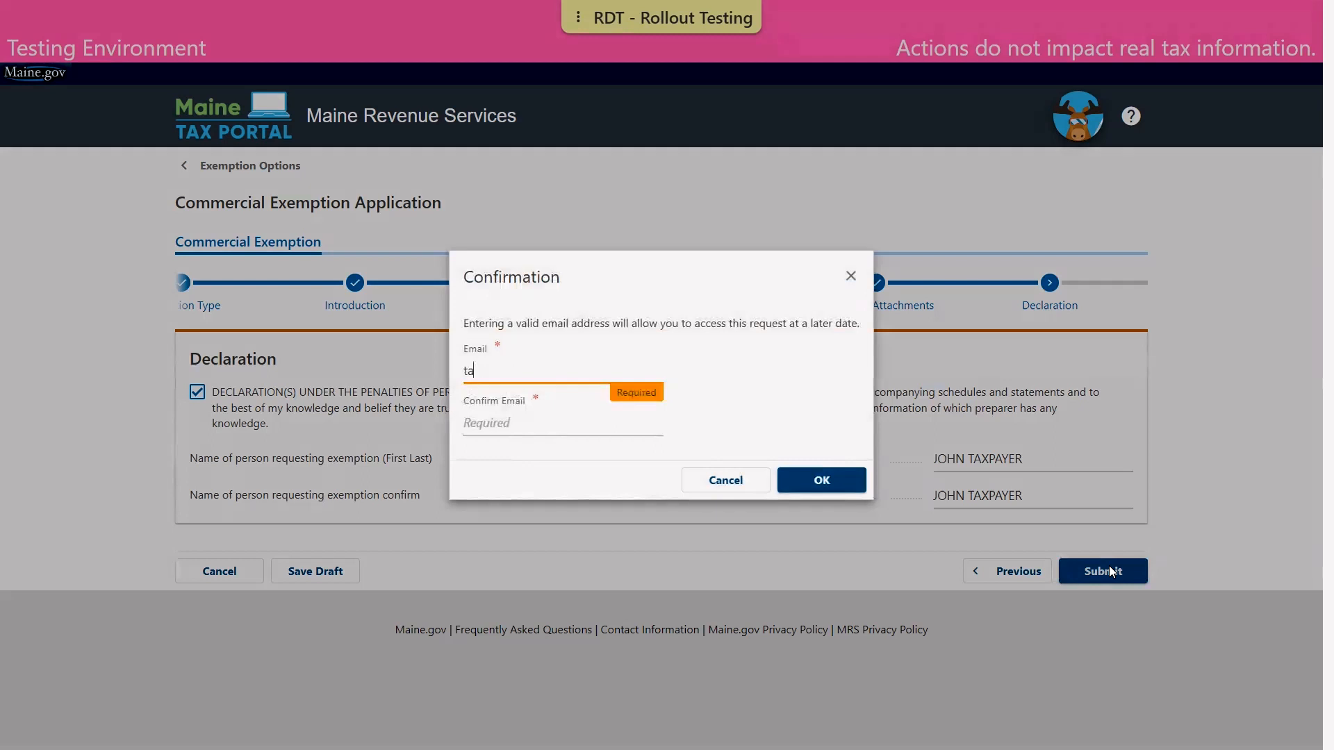
- Enter the contact e-mail in both Email and Confirm Email and confirm the submission
key("Tab")
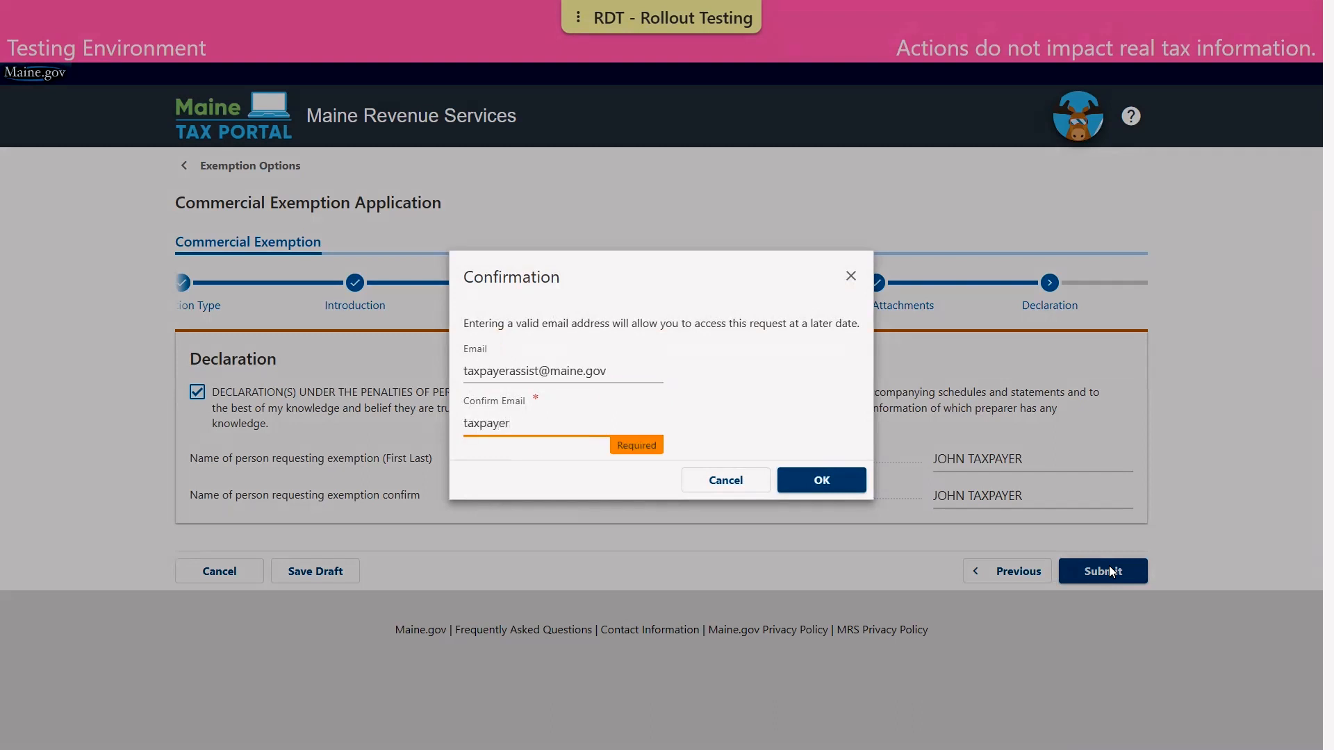
left_click(818, 484)
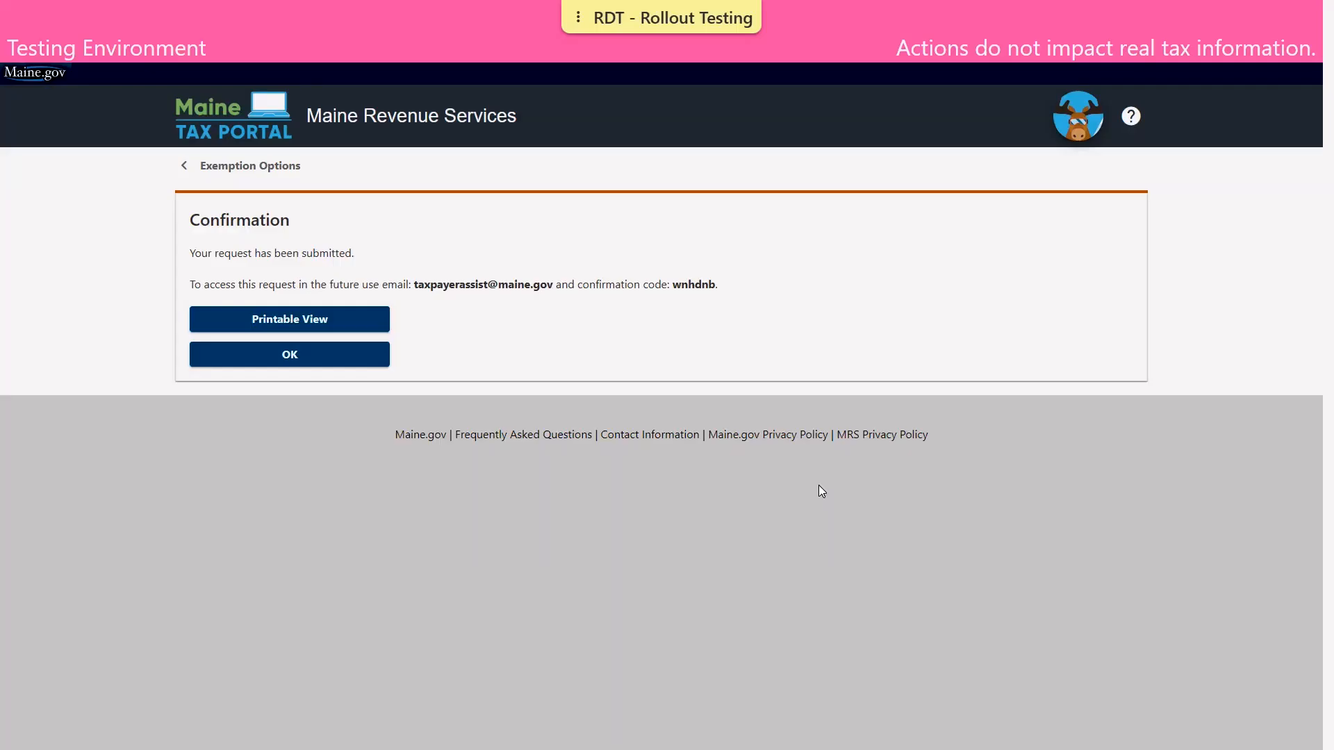